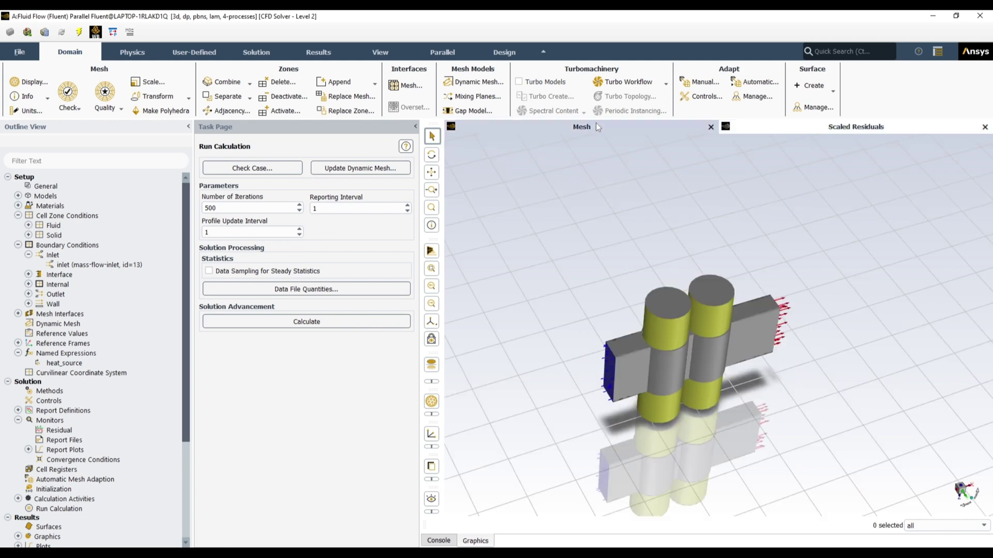
Recentre the mesh view and open heat_source, defined as 1000000 [W/m^3] and used by cell1 and cell2.
{"action": "scroll", "coordinate": [681, 411], "scroll_direction": "up", "scroll_amount": 3}
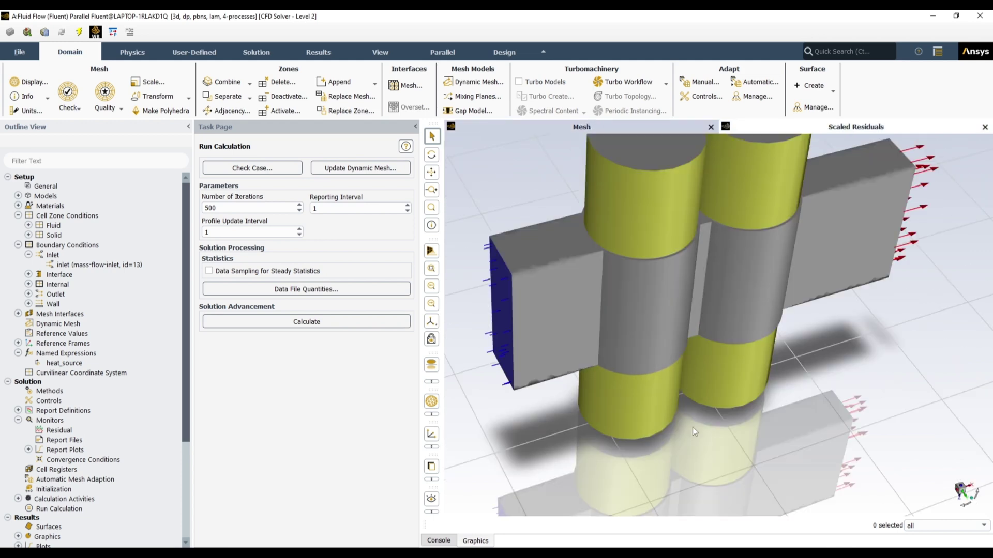
{"action": "scroll", "coordinate": [674, 314], "scroll_direction": "down", "scroll_amount": 3}
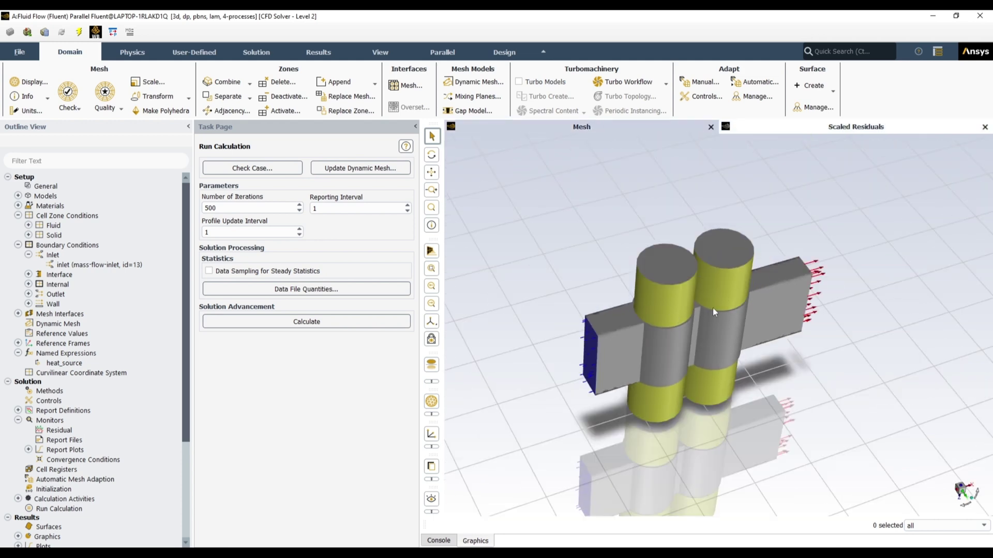
{"action": "middle_click_drag", "start_coordinate": [712, 308], "coordinate": [595, 361]}
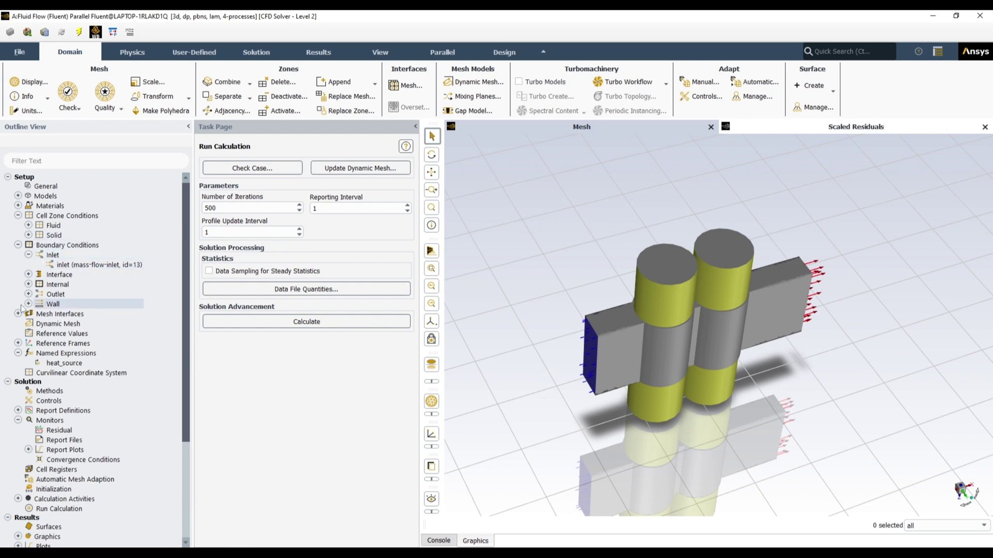
{"action": "left_click", "coordinate": [64, 363]}
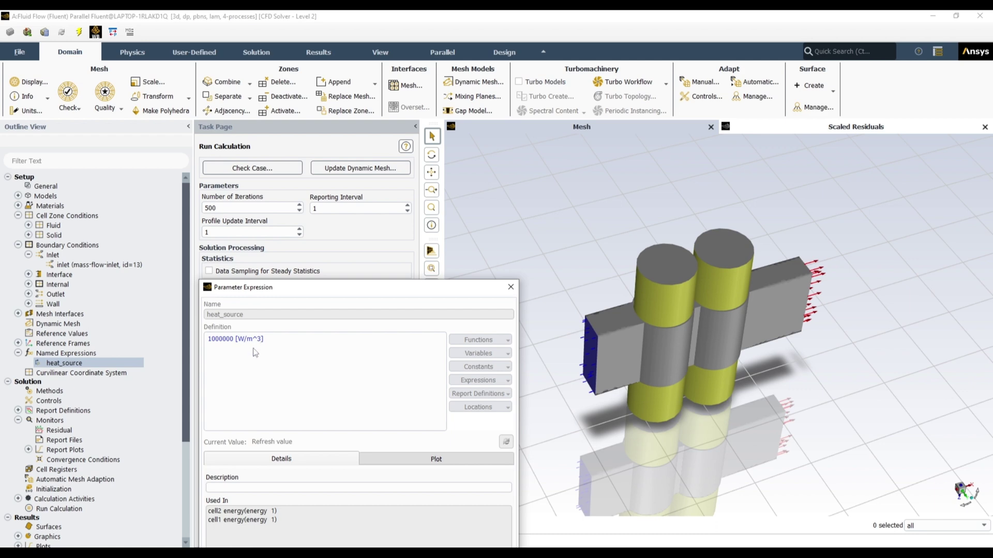
Close the heat_source expression and open the settings for solid zone cell1.
{"action": "left_click", "coordinate": [511, 287]}
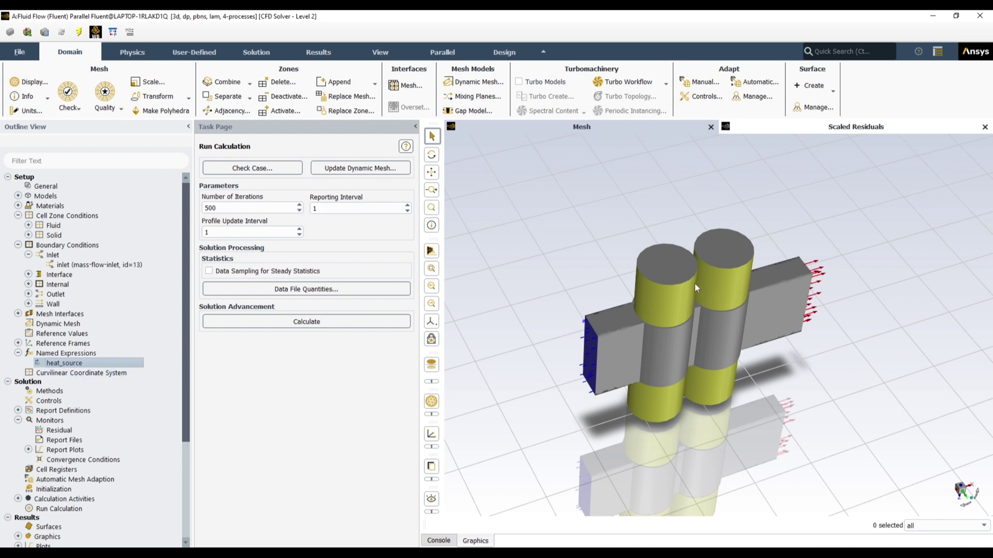
{"action": "left_click", "coordinate": [29, 255]}
{"action": "left_click", "coordinate": [28, 236]}
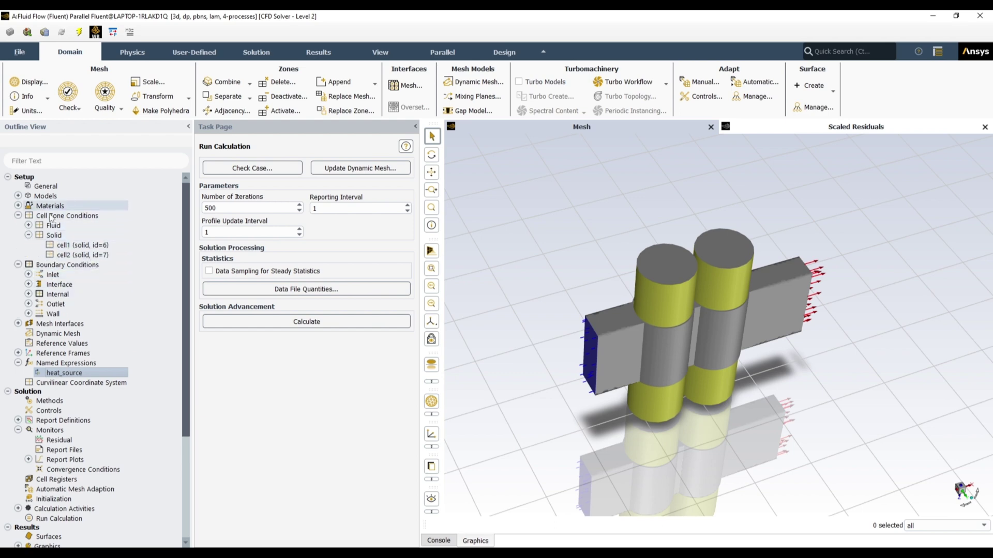
{"action": "left_click", "coordinate": [66, 246]}
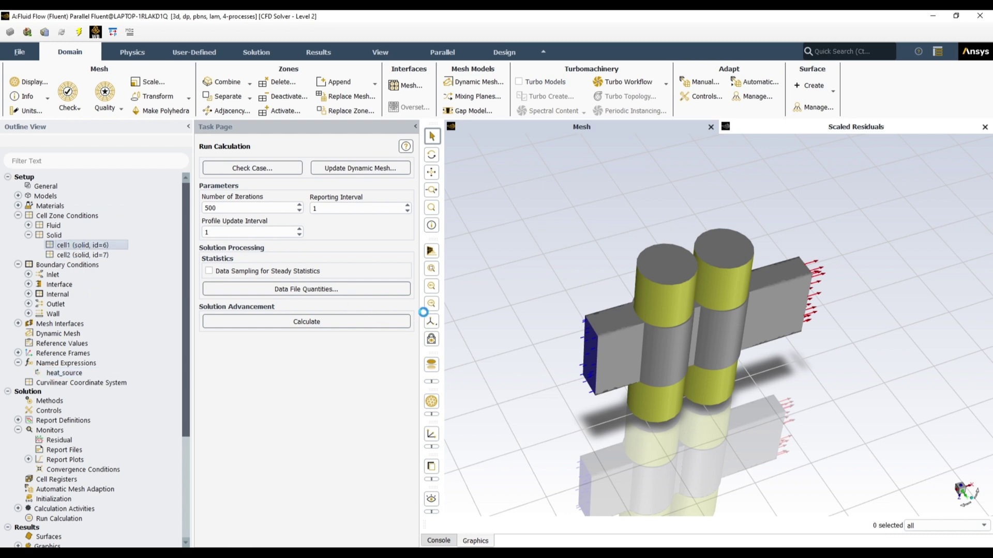
{"action": "left_click", "coordinate": [509, 305]}
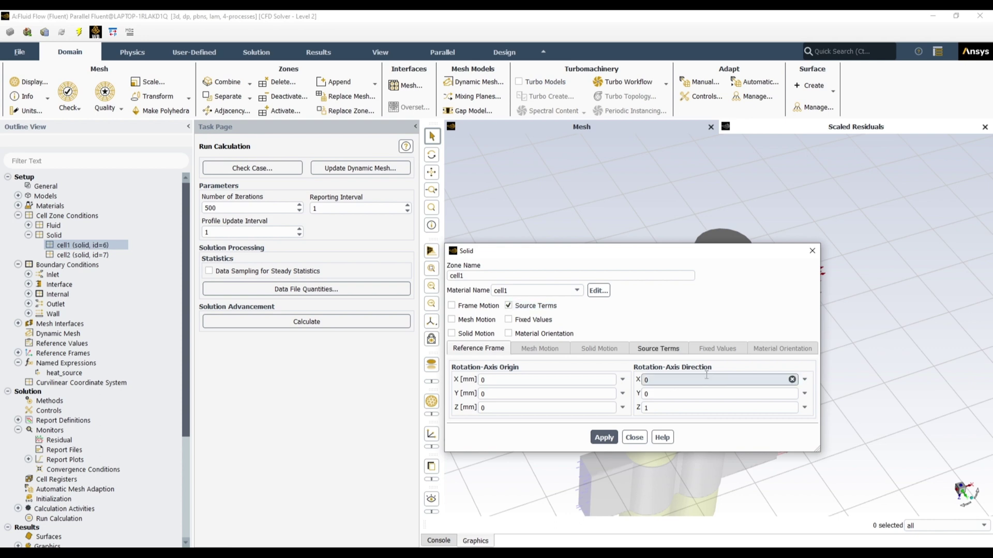
Confirm cell1's only energy source term is heat_source, then close its settings unchanged.
{"action": "left_click", "coordinate": [659, 349]}
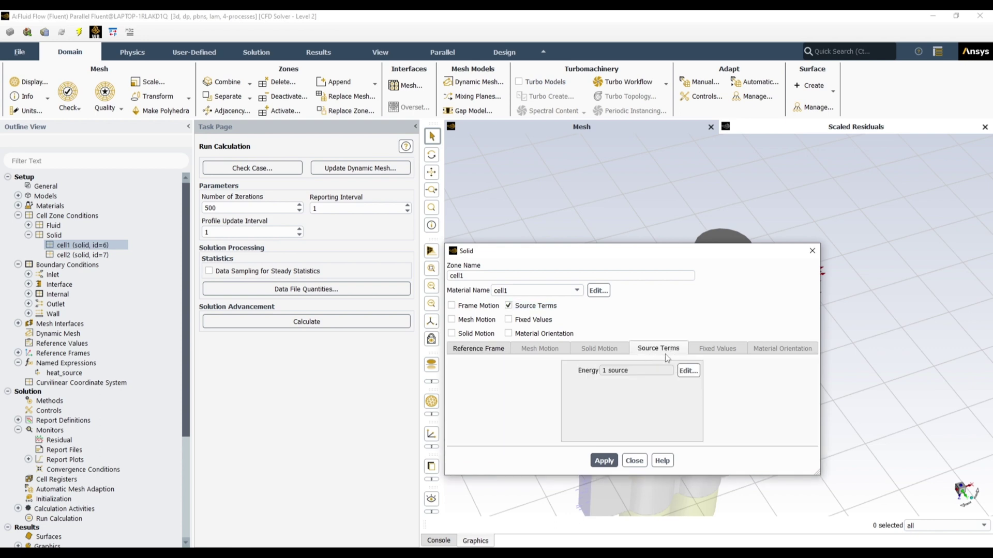
{"action": "left_click", "coordinate": [688, 370]}
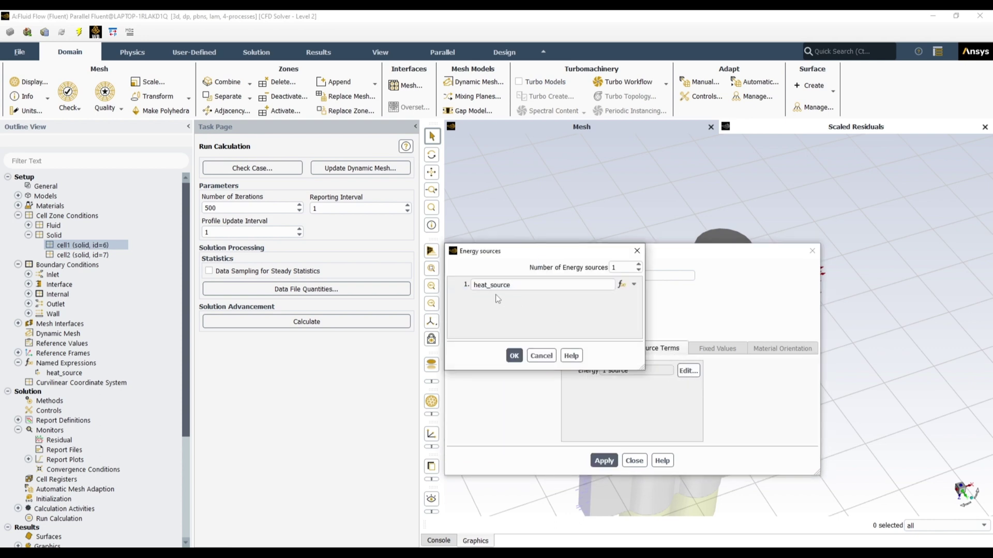
{"action": "left_click", "coordinate": [634, 285]}
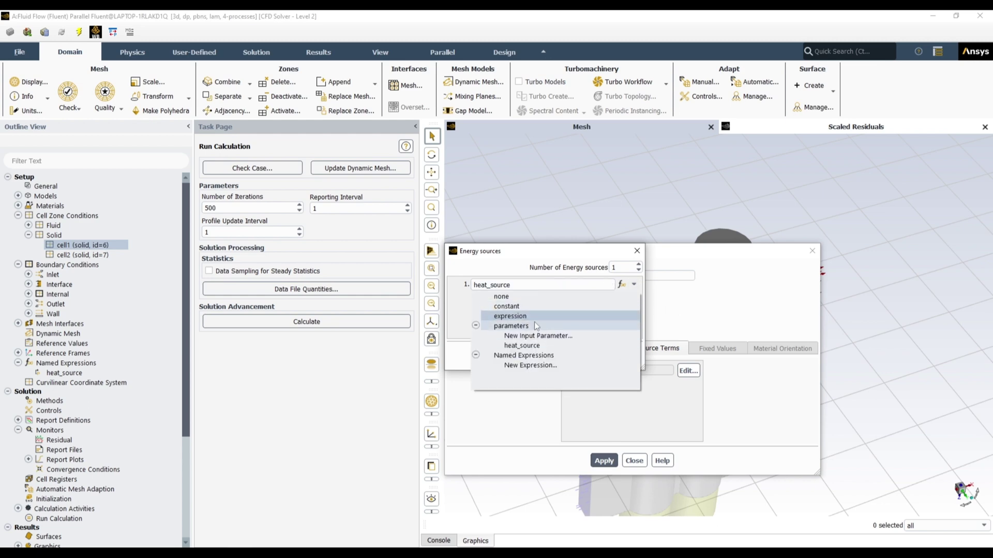
{"action": "left_click", "coordinate": [612, 371]}
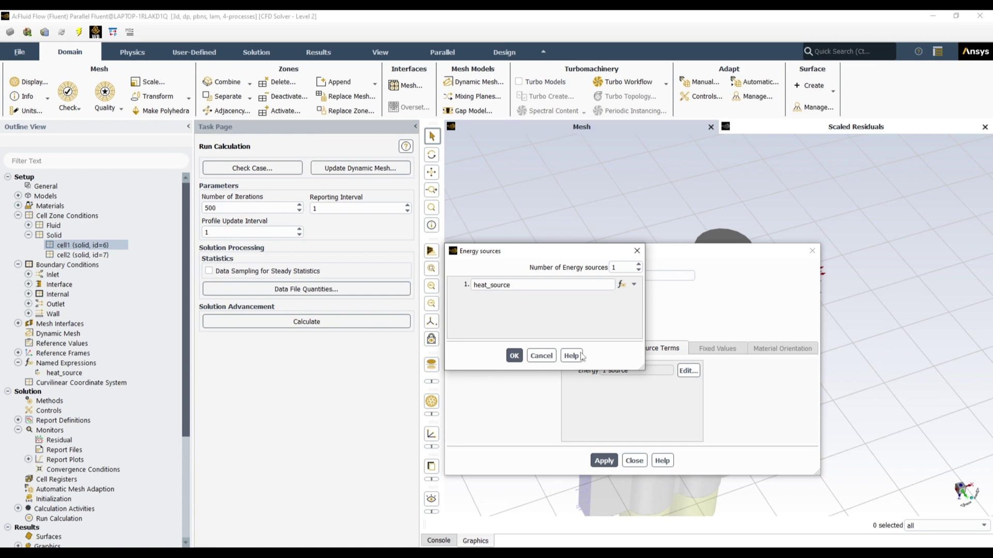
{"action": "left_click", "coordinate": [540, 357]}
{"action": "left_click", "coordinate": [633, 462]}
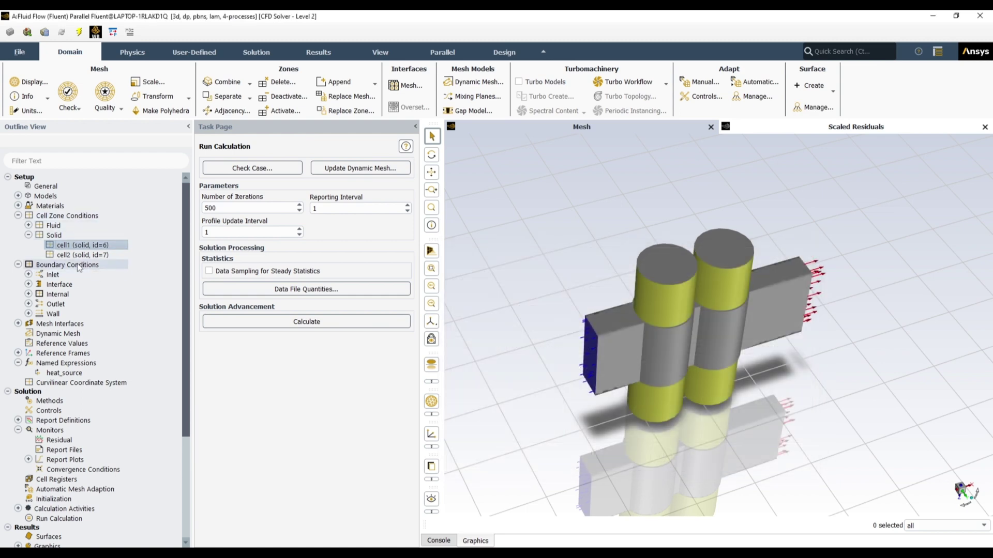
Collapse the solid zones and check the slide listing the target values.
{"action": "left_click", "coordinate": [28, 235]}
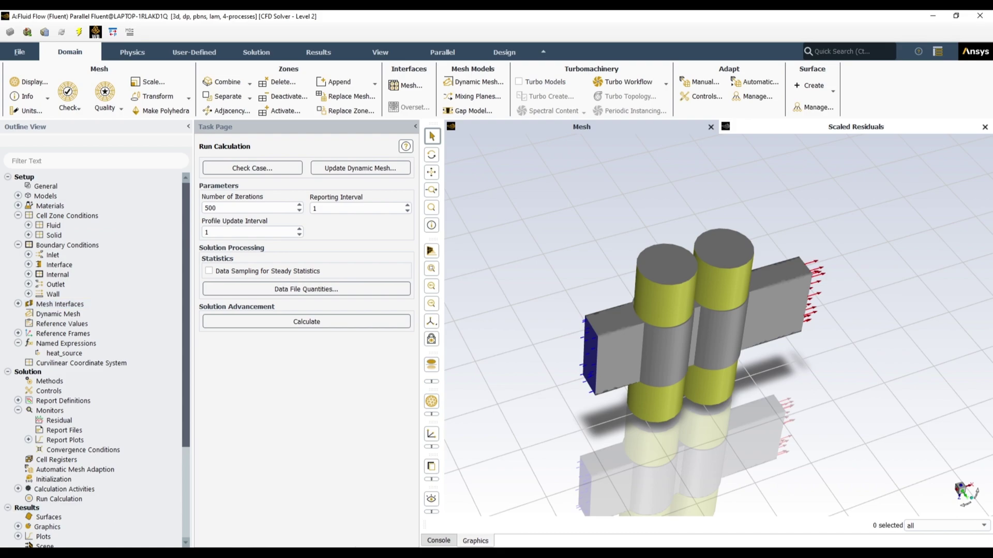
{"action": "key", "text": "alt+Tab"}
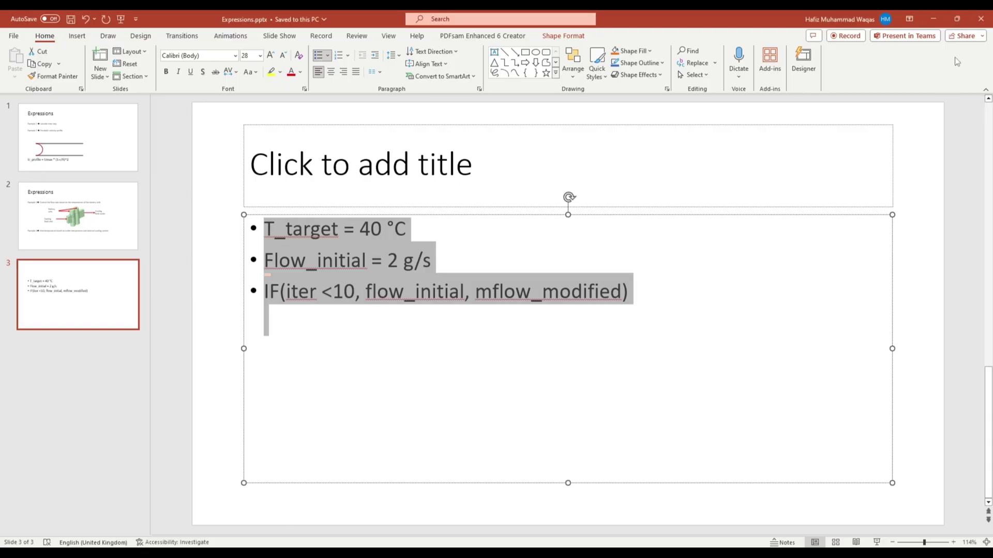
{"action": "left_click", "coordinate": [934, 20]}
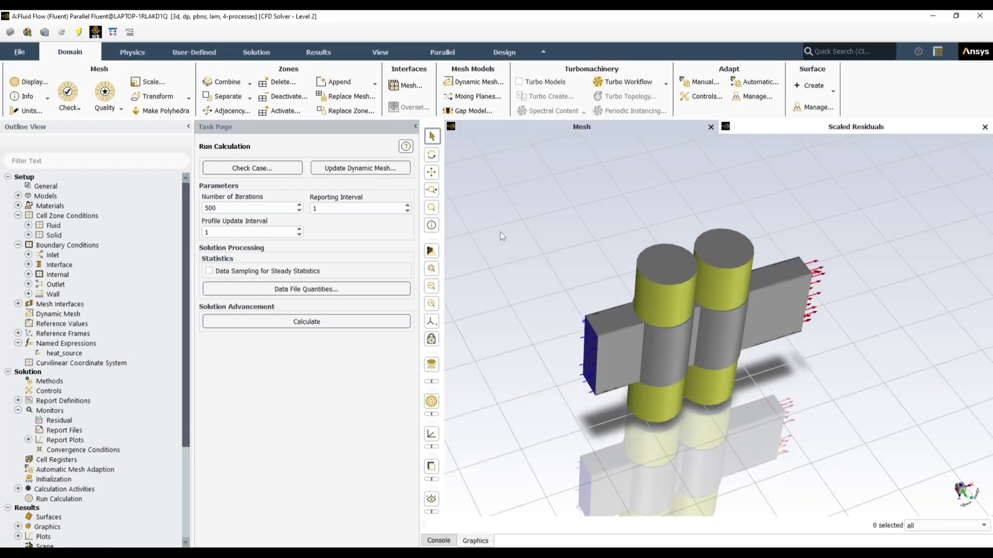
Create named expression T_target defined as 313.15 [K], evaluate its value, and save it.
{"action": "right_click", "coordinate": [76, 345]}
{"action": "left_click", "coordinate": [92, 349]}
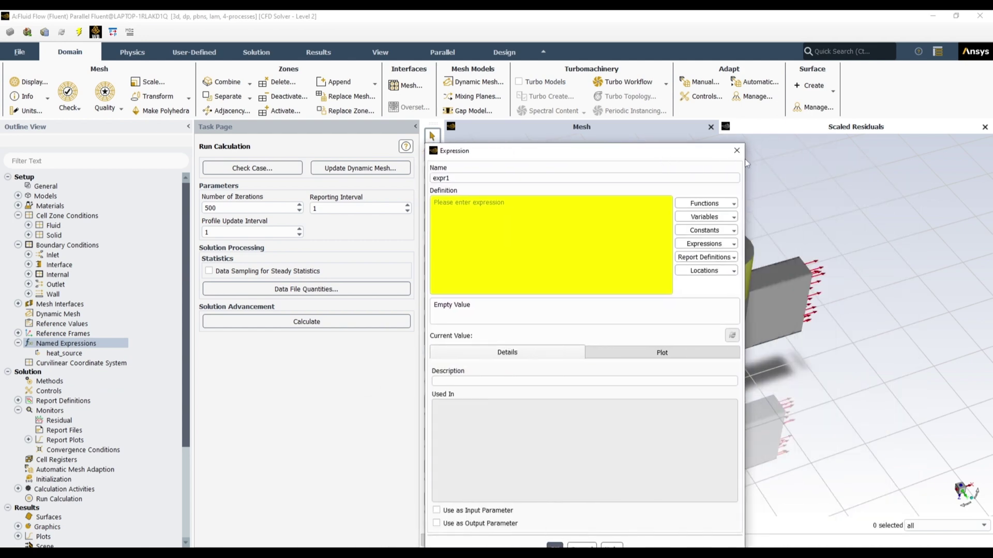
{"action": "double_click", "coordinate": [508, 178]}
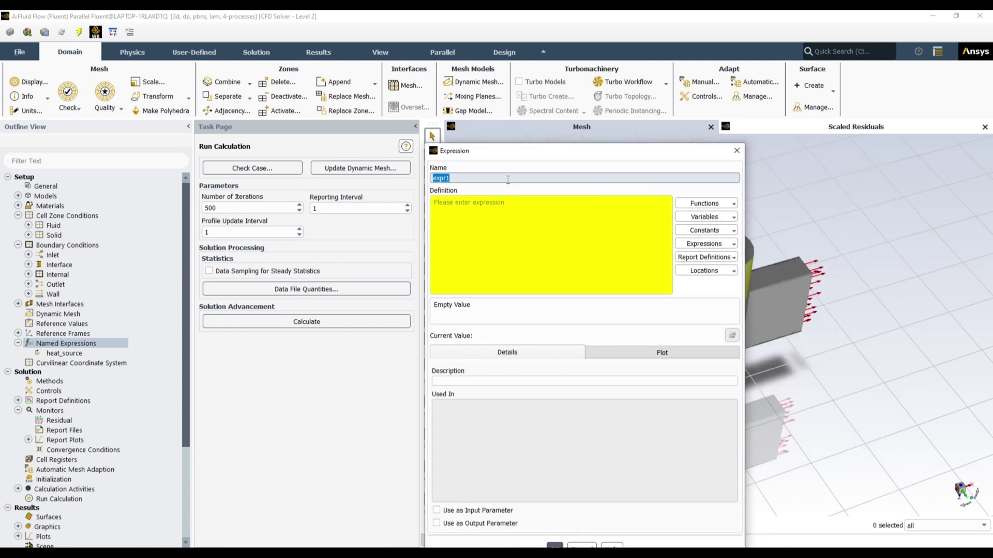
{"action": "type", "text": "target"}
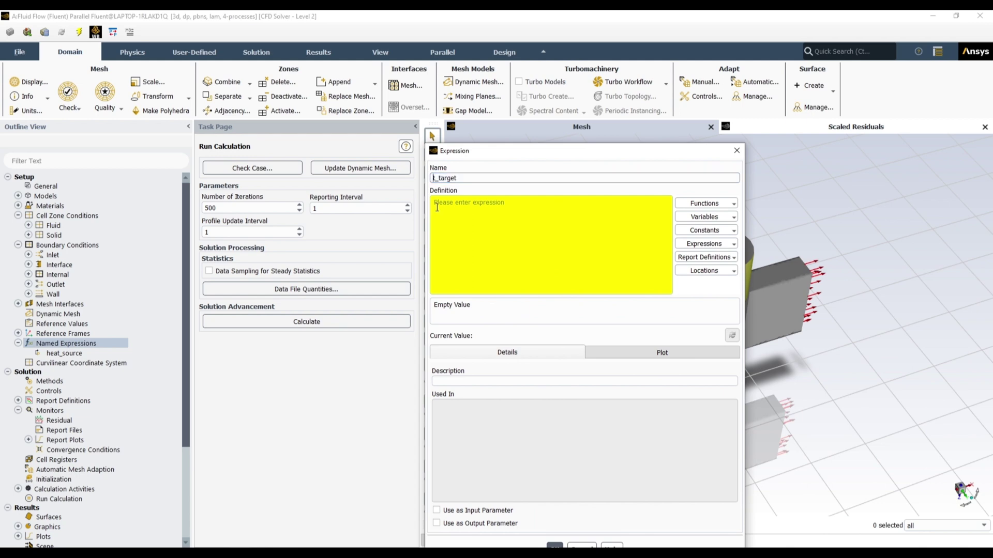
{"action": "type", "text": "T"}
{"action": "left_click", "coordinate": [438, 206]}
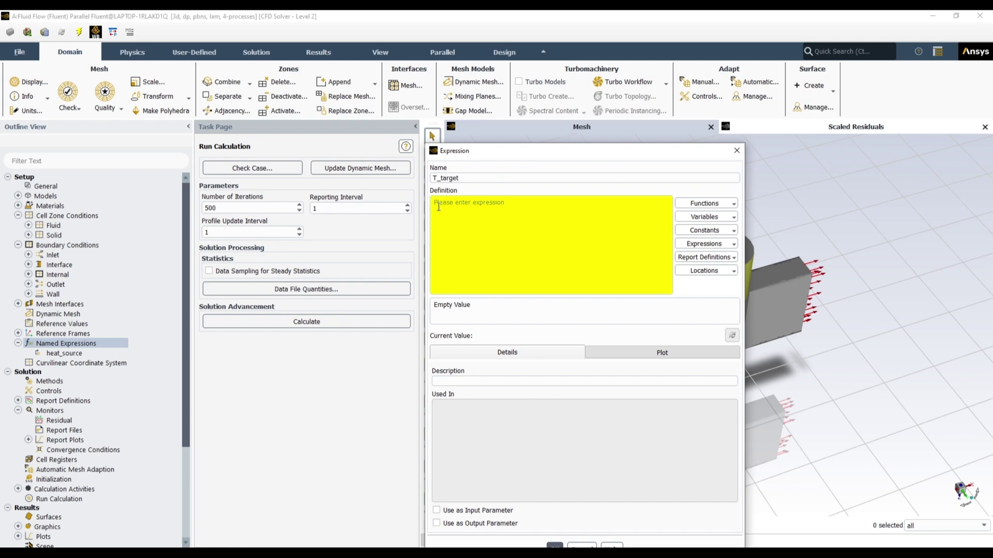
{"action": "type", "text": "3"}
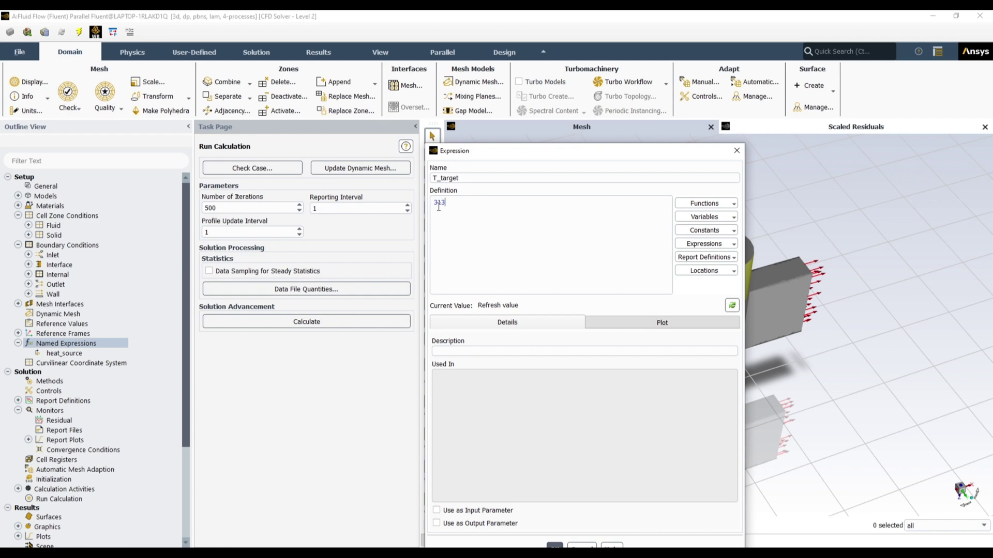
{"action": "type", "text": "43.15 [K"}
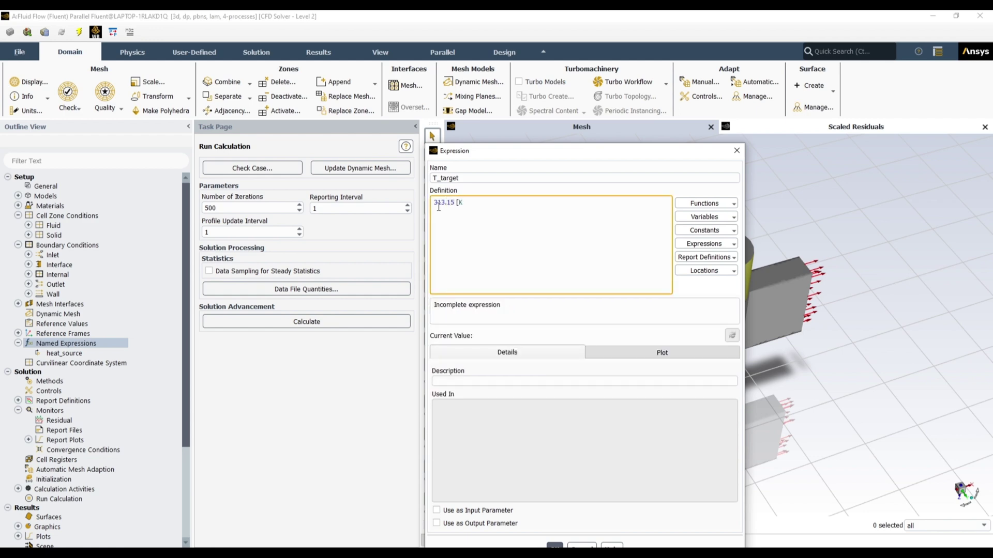
{"action": "type", "text": "]"}
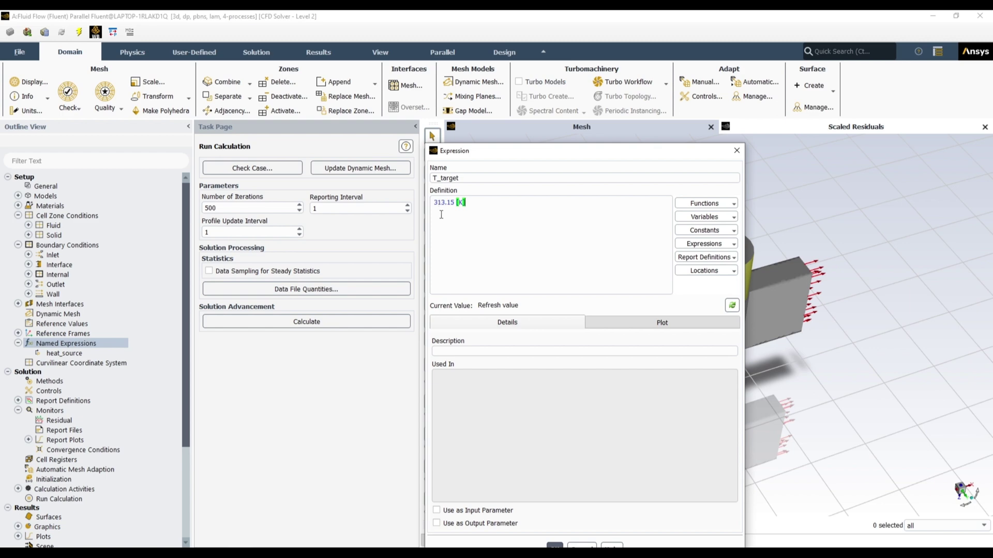
{"action": "left_click", "coordinate": [732, 305]}
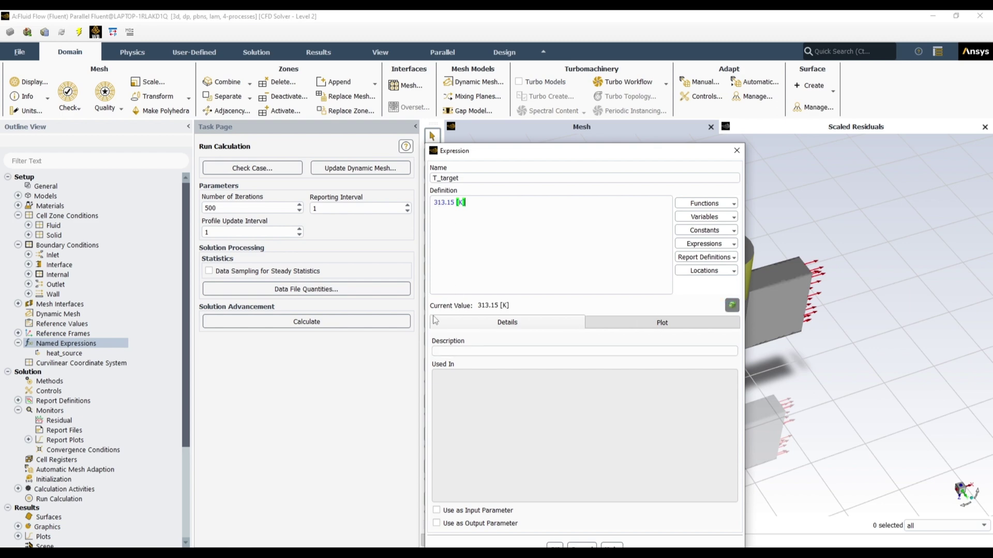
{"action": "left_click_drag", "start_coordinate": [600, 153], "coordinate": [514, 98]}
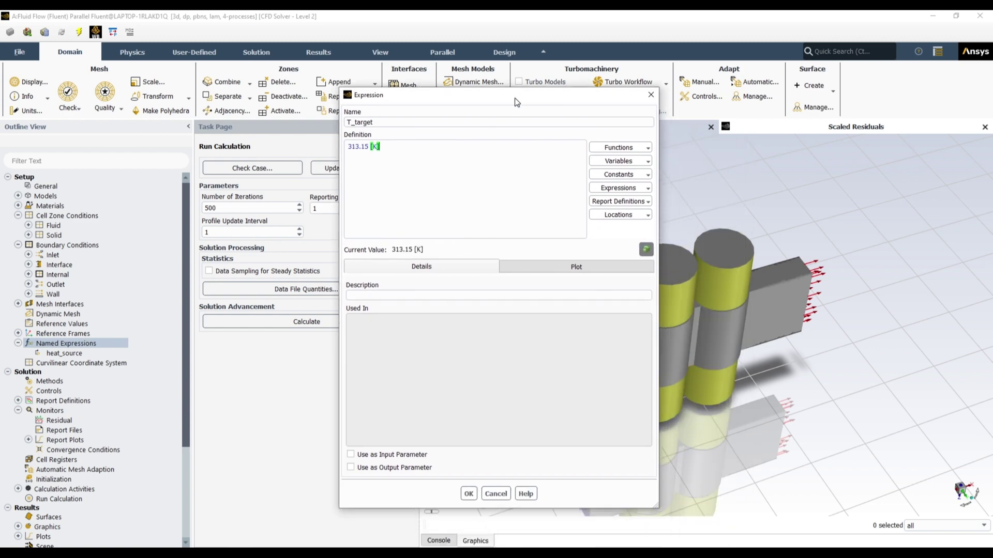
{"action": "left_click", "coordinate": [469, 495]}
Create named expression flow_initial as 2 [g/s], confirming it evaluates to 0.002 kg/s.
{"action": "right_click", "coordinate": [92, 344]}
{"action": "left_click", "coordinate": [103, 349]}
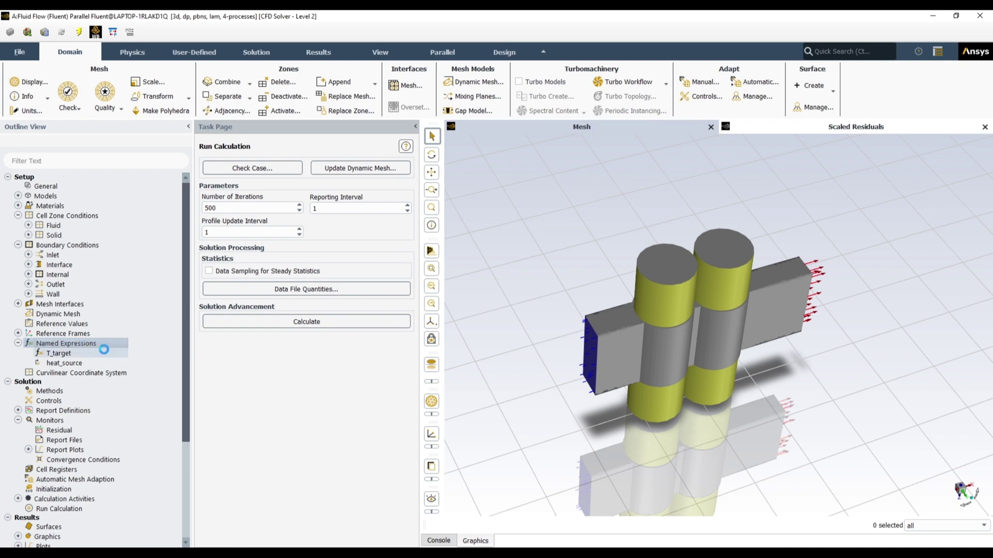
{"action": "type", "text": "flow"}
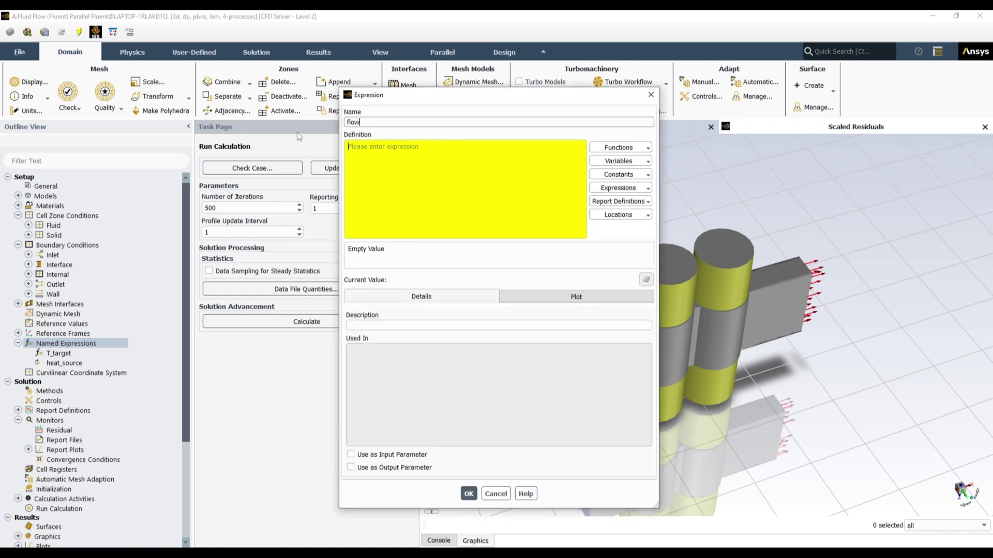
{"action": "type", "text": "_initial"}
{"action": "left_click", "coordinate": [439, 166]}
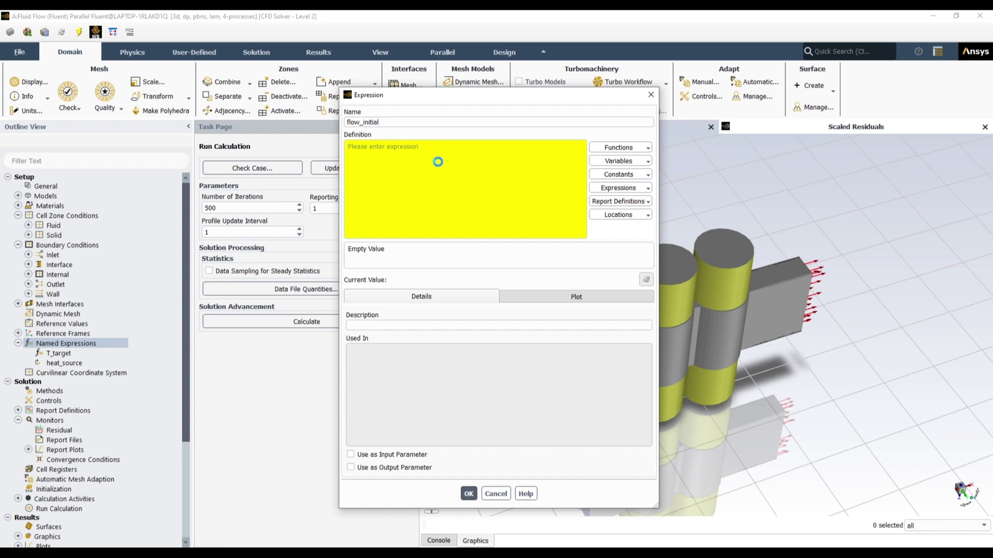
{"action": "type", "text": "2 ["}
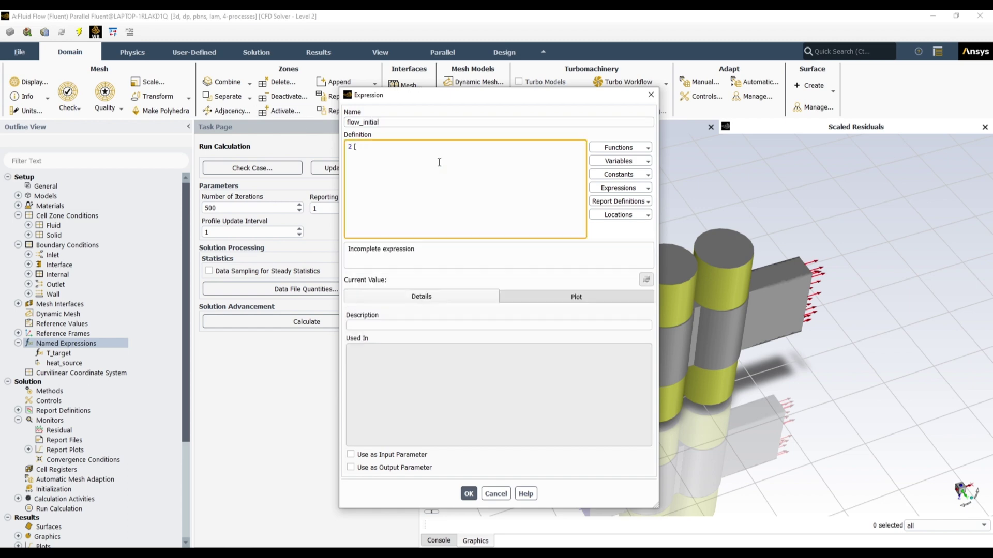
{"action": "type", "text": "g/s]"}
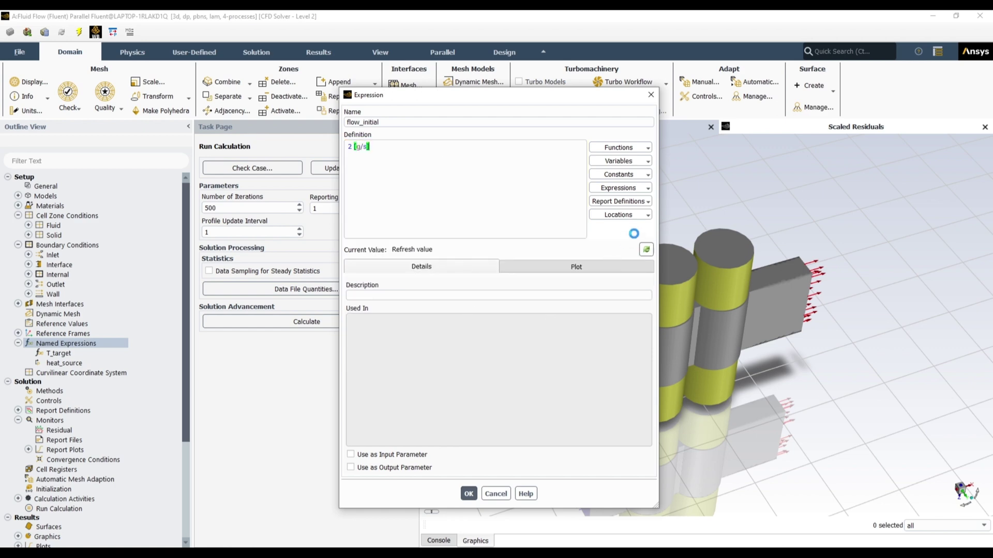
{"action": "left_click", "coordinate": [645, 250]}
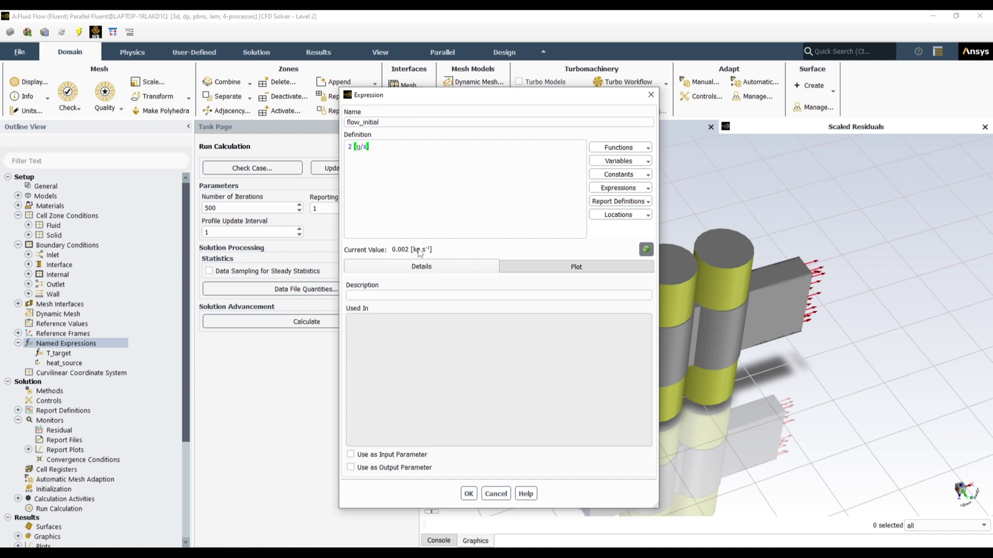
{"action": "left_click", "coordinate": [468, 494]}
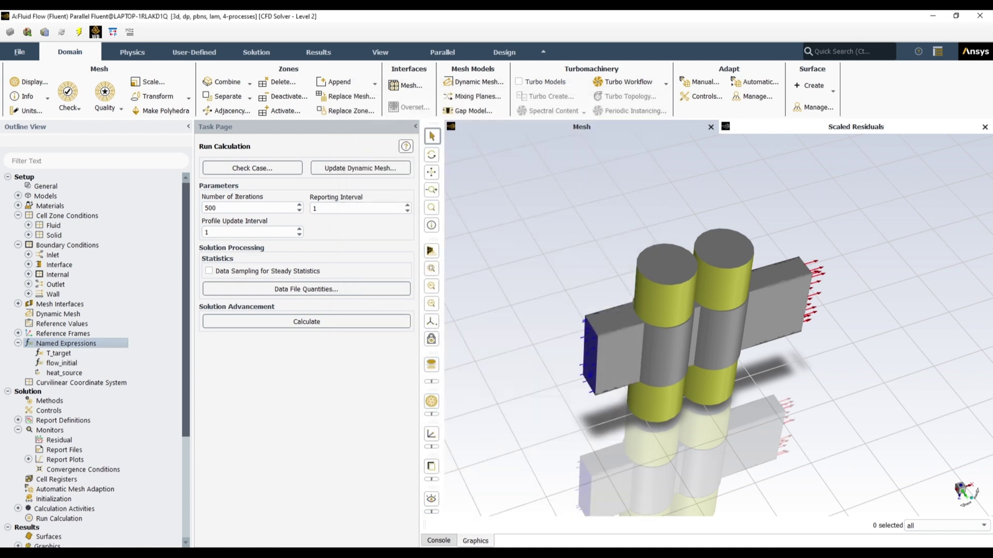
{"action": "key", "text": "alt+Tab"}
Copy the IF(iter <10, flow_initial, mflow_modified) line from the PowerPoint slide.
{"action": "left_click", "coordinate": [426, 409]}
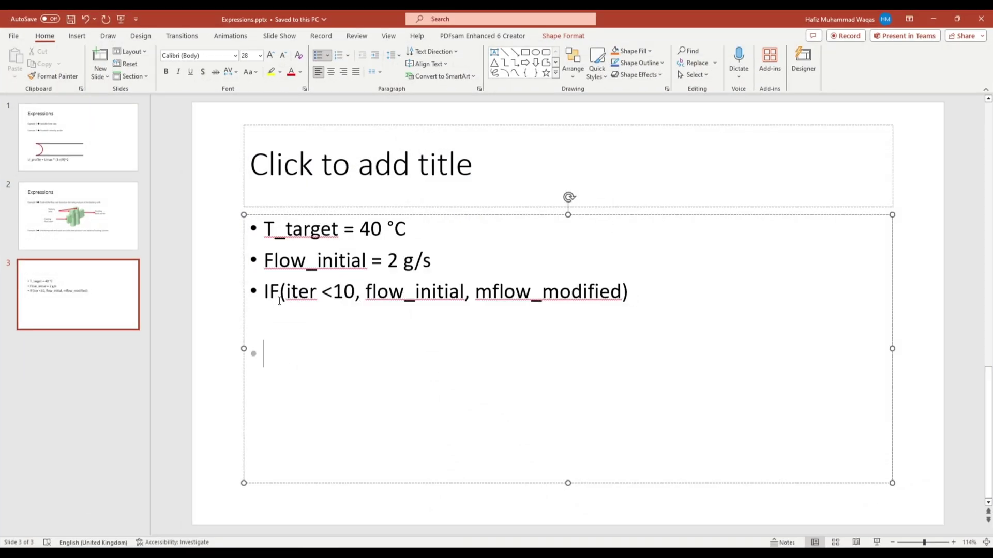
{"action": "left_click_drag", "start_coordinate": [264, 292], "coordinate": [643, 293]}
{"action": "key", "text": "ctrl+c"}
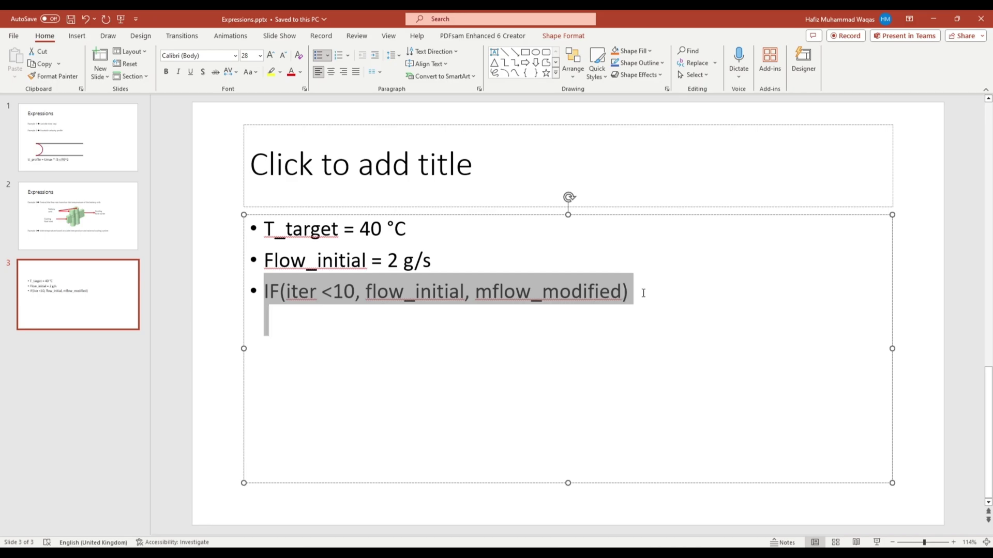
{"action": "left_click", "coordinate": [640, 316]}
{"action": "key", "text": "alt+Tab"}
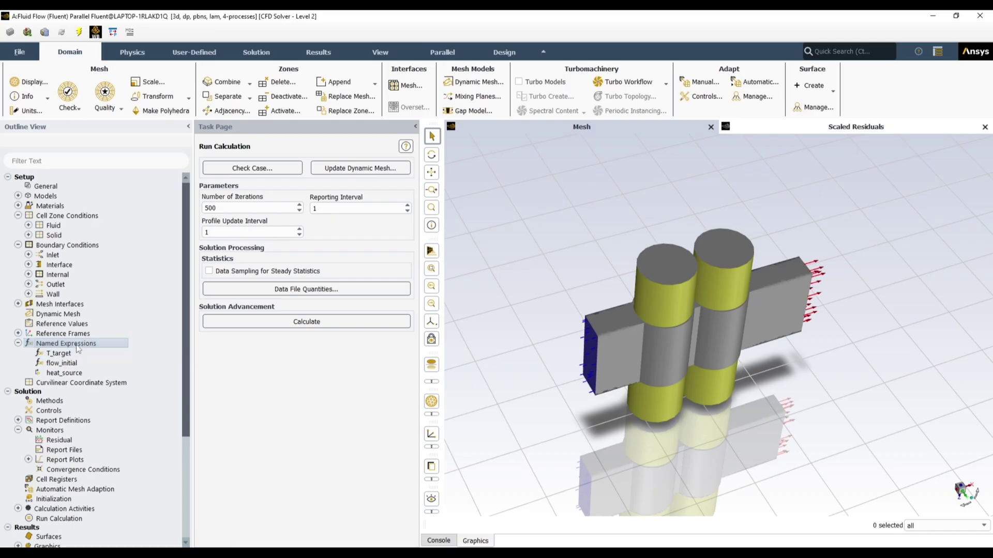
Paste the IF formula into a new named expression called flow_in.
{"action": "right_click", "coordinate": [77, 348]}
{"action": "left_click", "coordinate": [101, 347]}
{"action": "key", "text": "ctrl+v"}
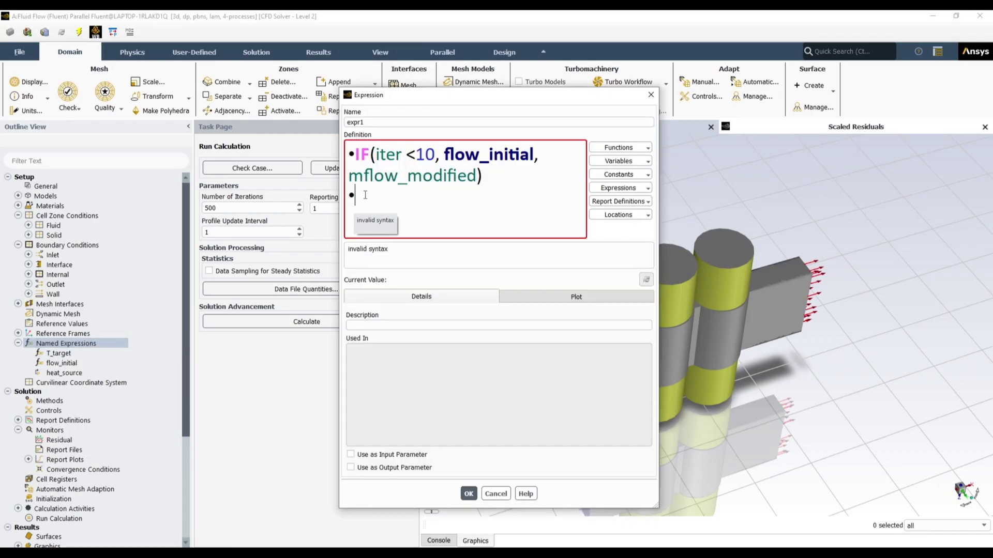
{"action": "key", "text": "BackSpace"}
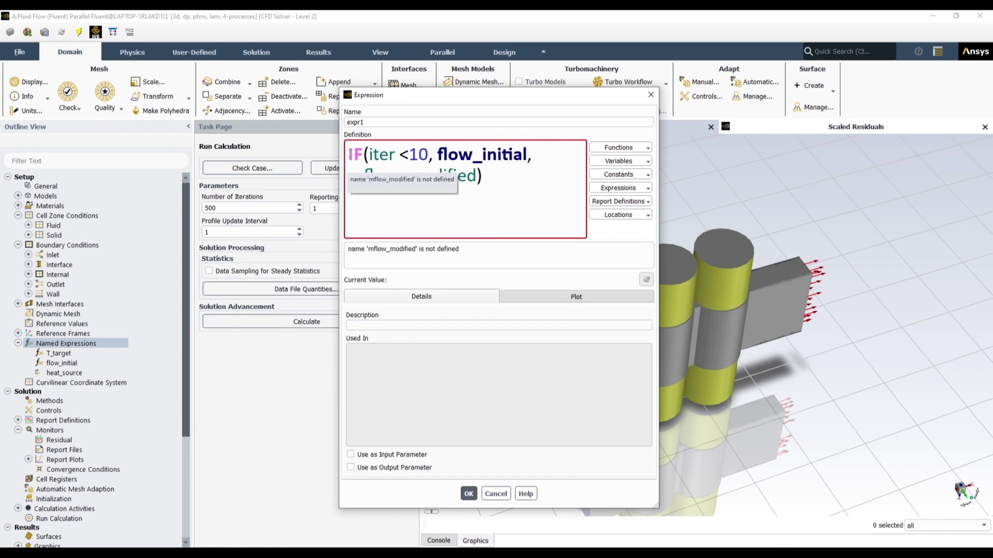
{"action": "double_click", "coordinate": [375, 123]}
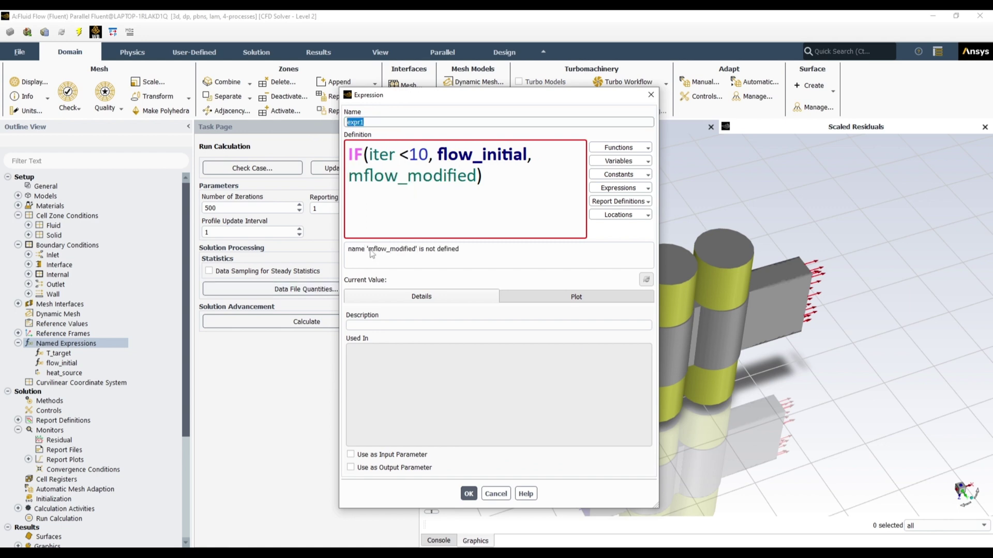
{"action": "type", "text": "flow_in"}
Review the formula, widen the editor, and save flow_in despite the undefined mflow_modified.
{"action": "left_click_drag", "start_coordinate": [437, 155], "coordinate": [523, 154]}
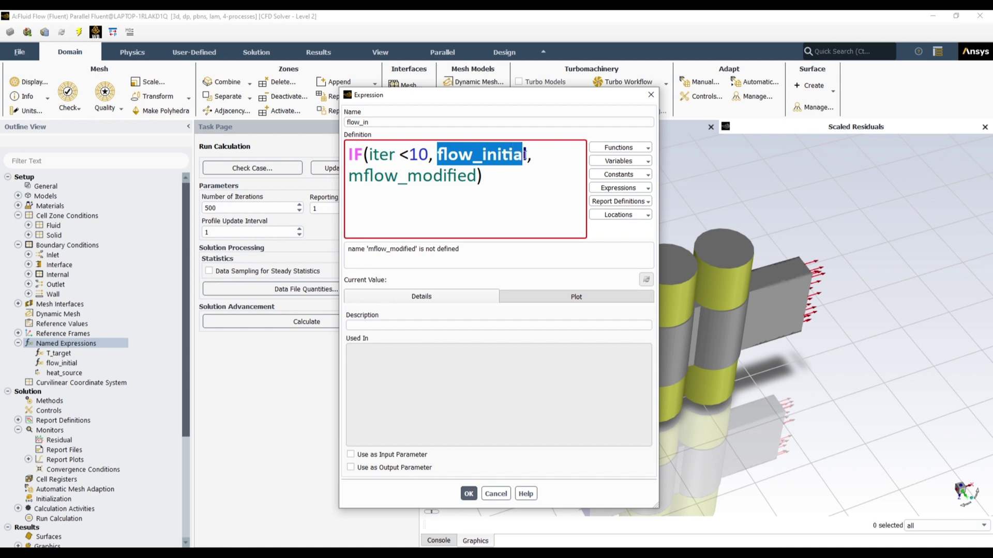
{"action": "left_click", "coordinate": [390, 200]}
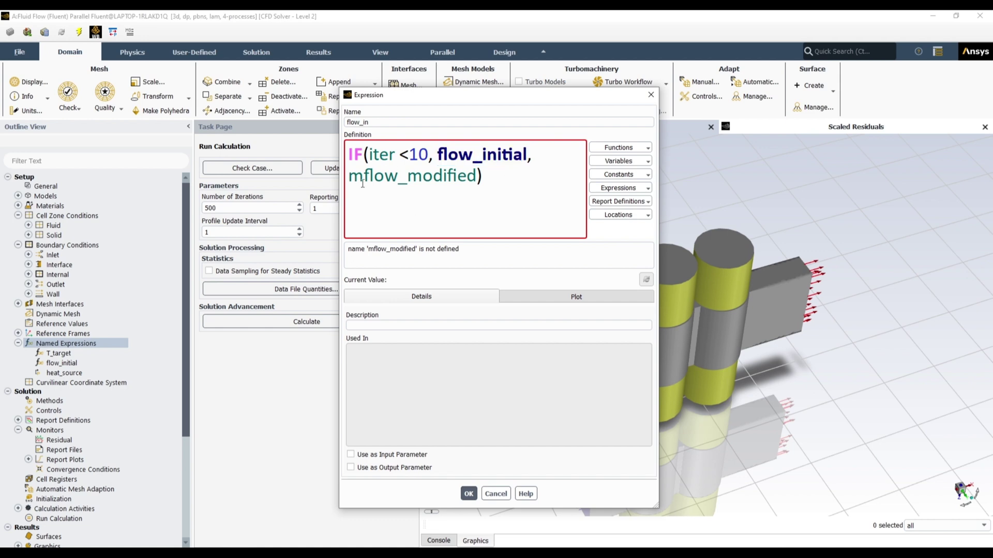
{"action": "left_click_drag", "start_coordinate": [349, 175], "coordinate": [395, 177]}
{"action": "left_click", "coordinate": [478, 177]}
{"action": "left_click", "coordinate": [368, 189]}
{"action": "double_click", "coordinate": [352, 176]}
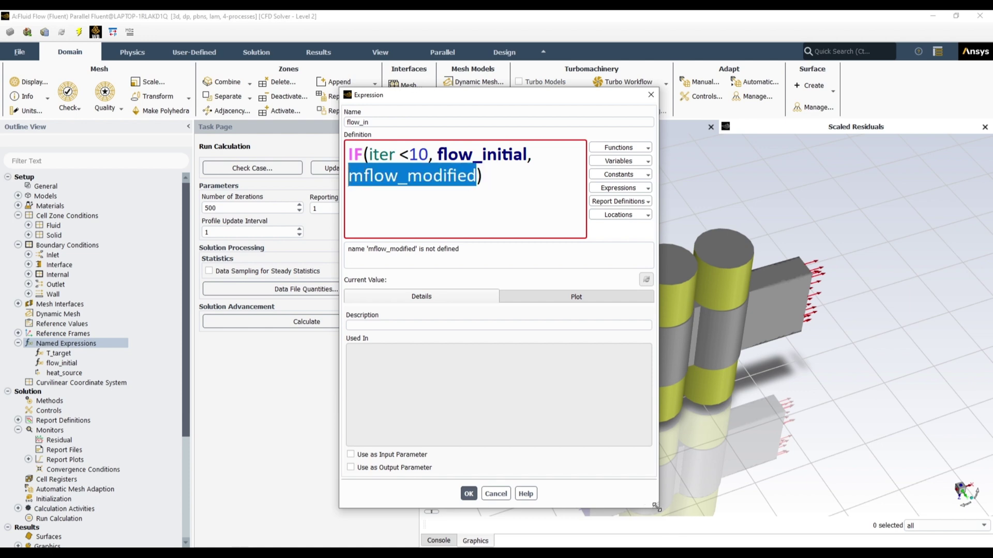
{"action": "left_click_drag", "start_coordinate": [656, 506], "coordinate": [845, 403]}
{"action": "left_click", "coordinate": [583, 196]}
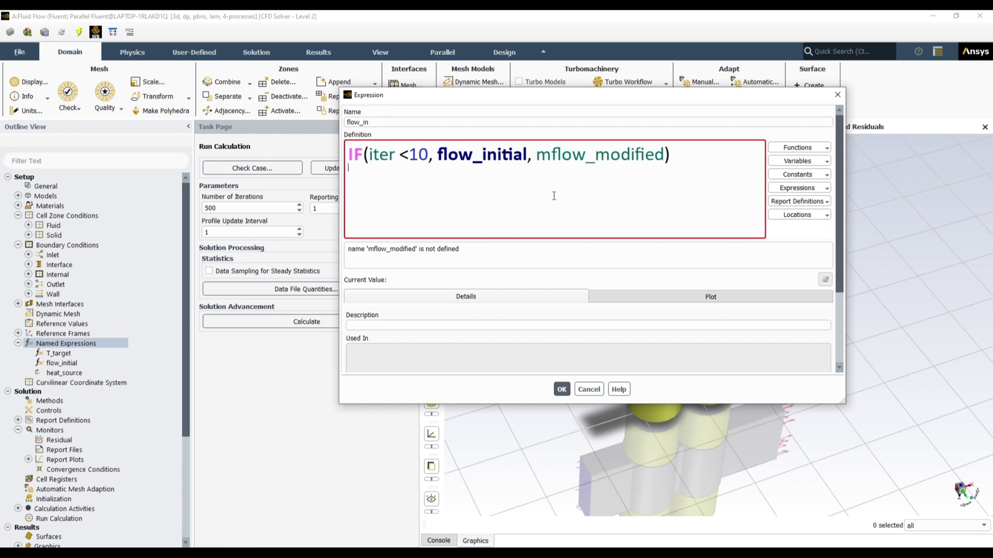
{"action": "left_click", "coordinate": [563, 391]}
{"action": "left_click", "coordinate": [562, 389]}
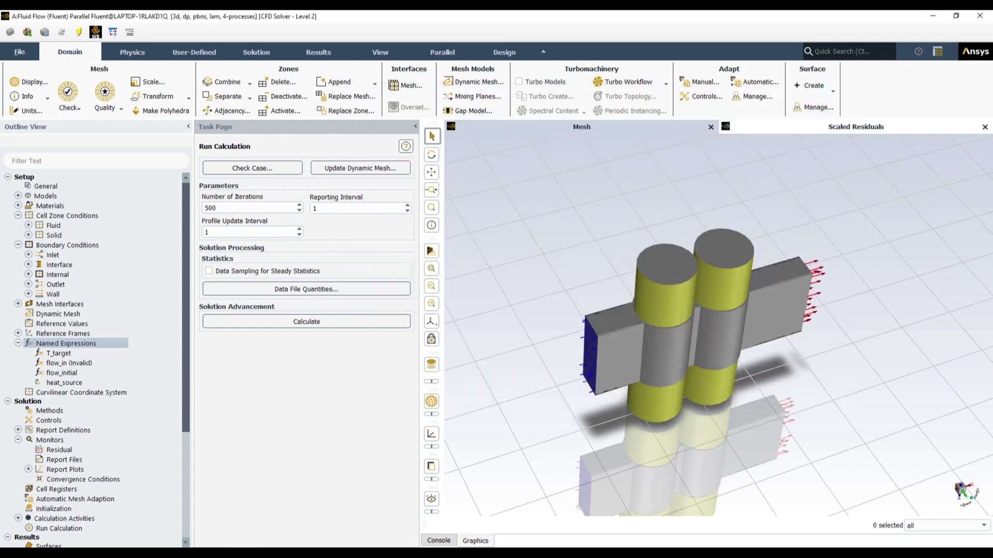
Look over the battery cooling example slide, then return to Fluent.
{"action": "key", "text": "alt+Tab"}
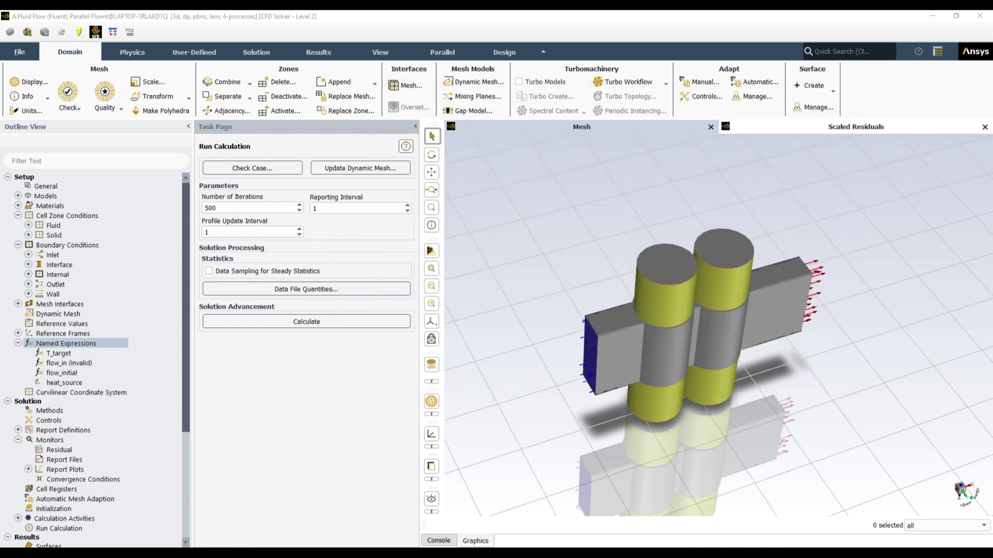
{"action": "left_click", "coordinate": [125, 250]}
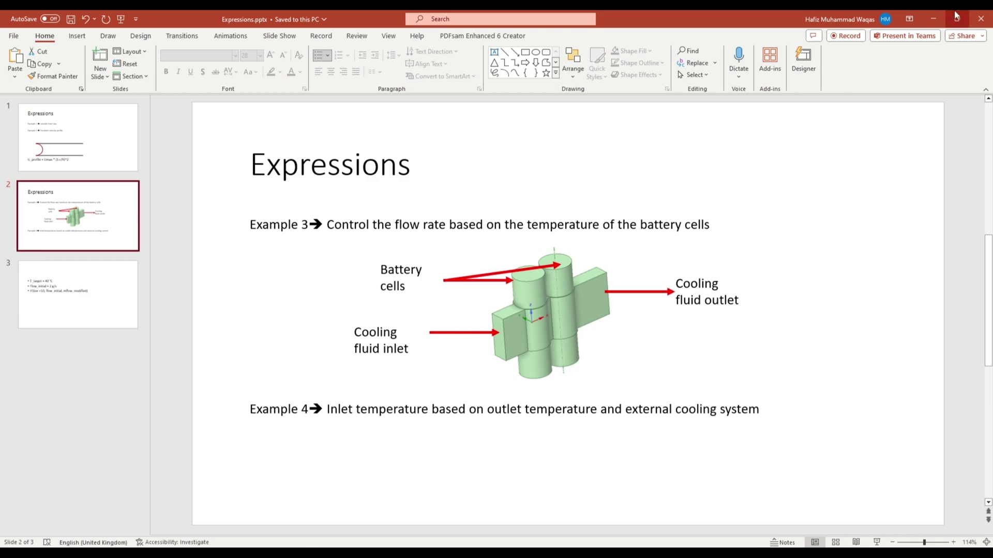
{"action": "left_click", "coordinate": [933, 19]}
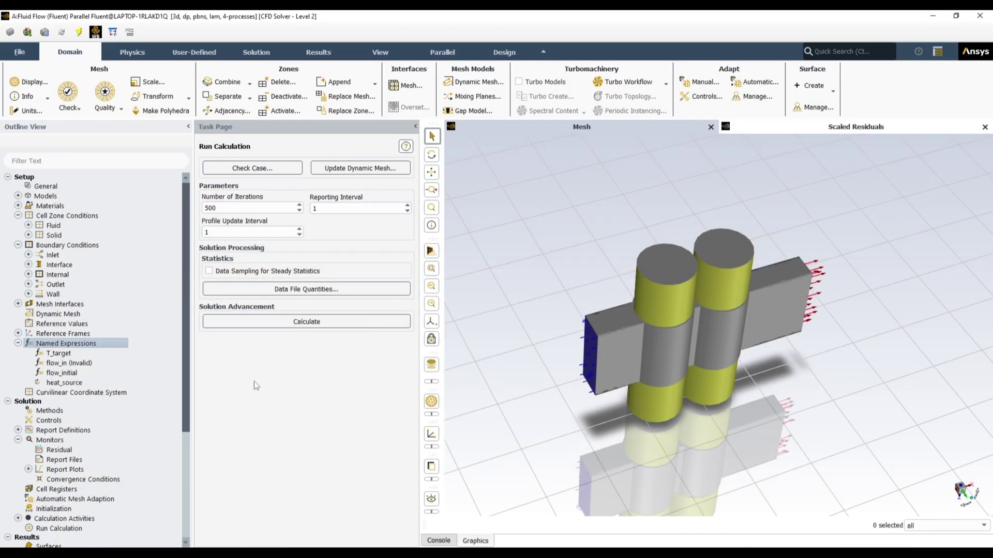
Delete the duplicate current_temp_1 report definition, confirming both follow-up prompts.
{"action": "left_click", "coordinate": [18, 431]}
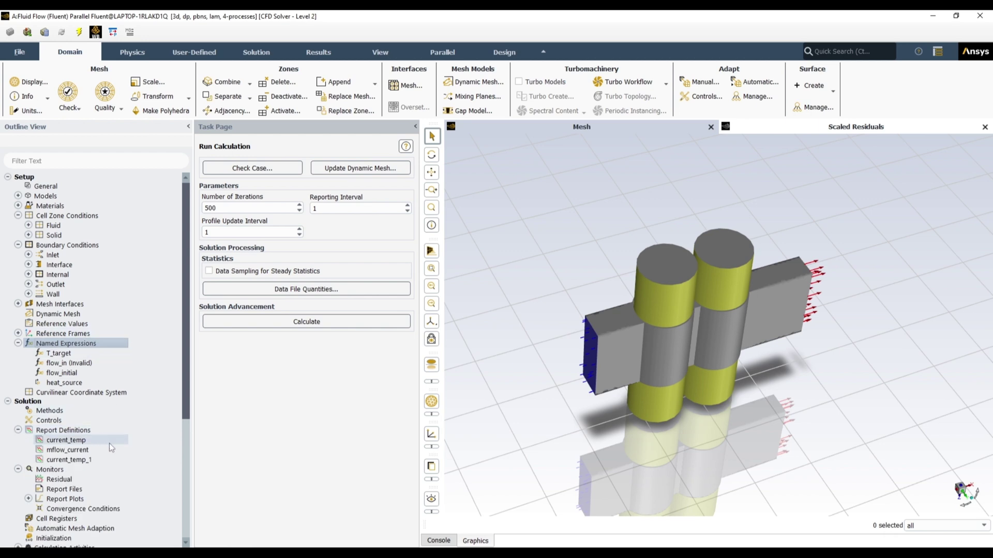
{"action": "right_click", "coordinate": [86, 460]}
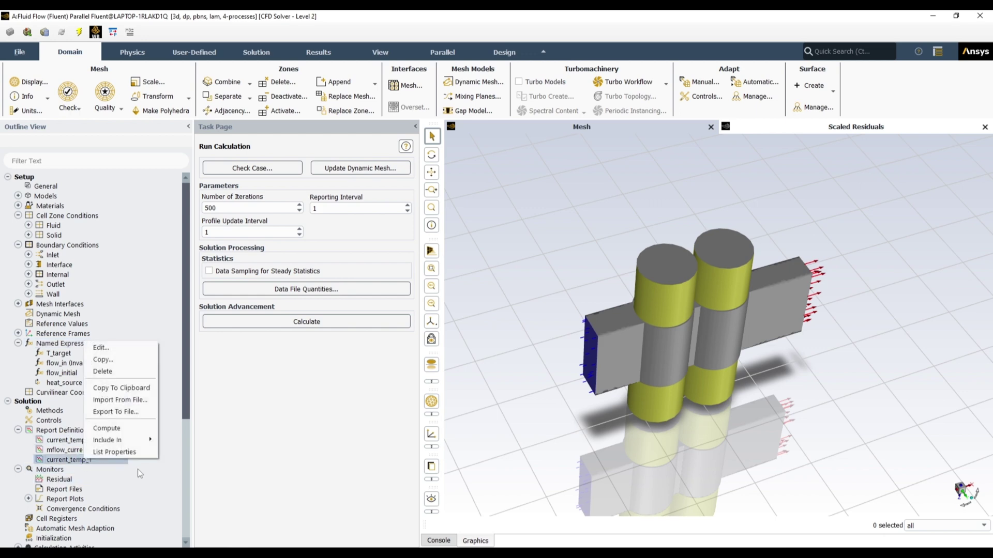
{"action": "left_click", "coordinate": [136, 372]}
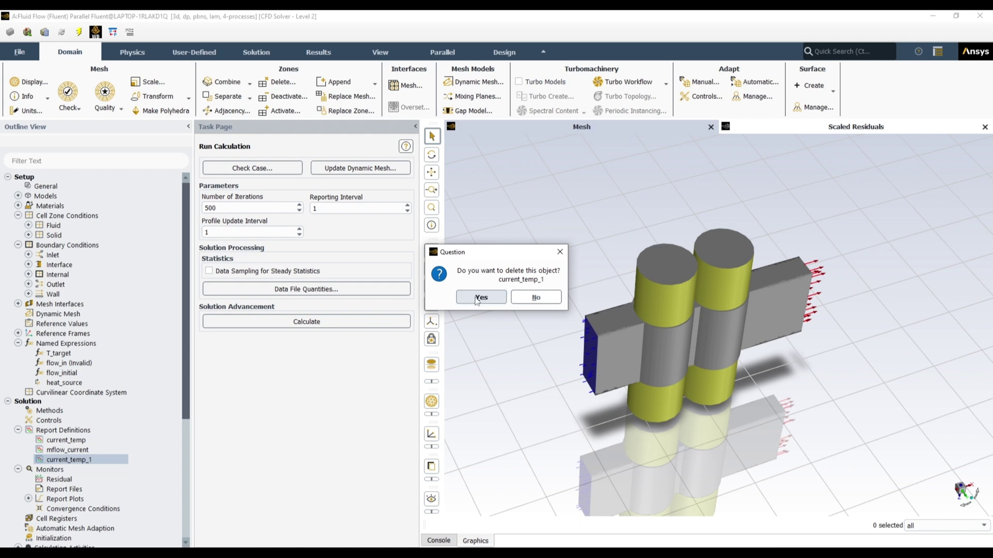
{"action": "left_click", "coordinate": [477, 299]}
{"action": "left_click", "coordinate": [533, 302]}
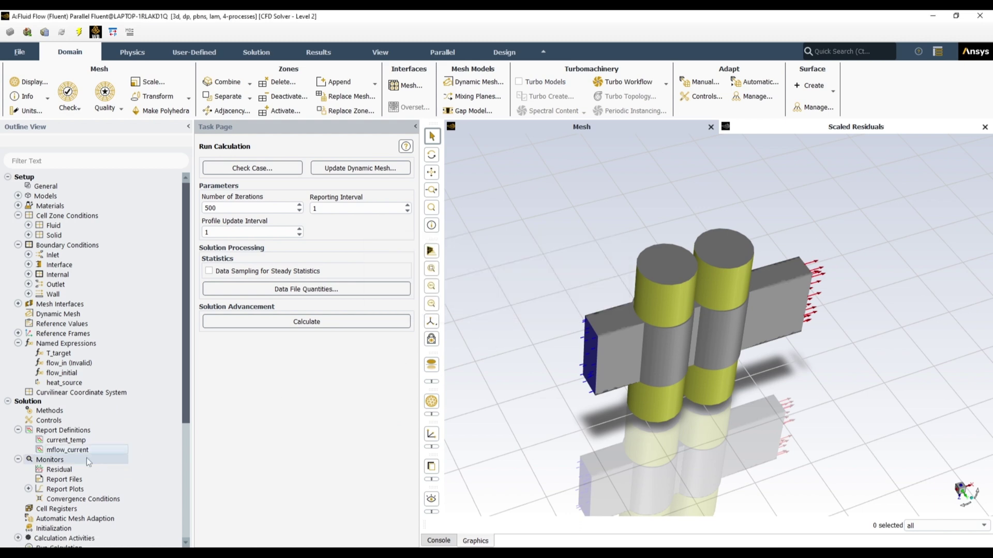
Start a volume-average Temperature report on cell2, then discard the dialog without creating it.
{"action": "right_click", "coordinate": [72, 433]}
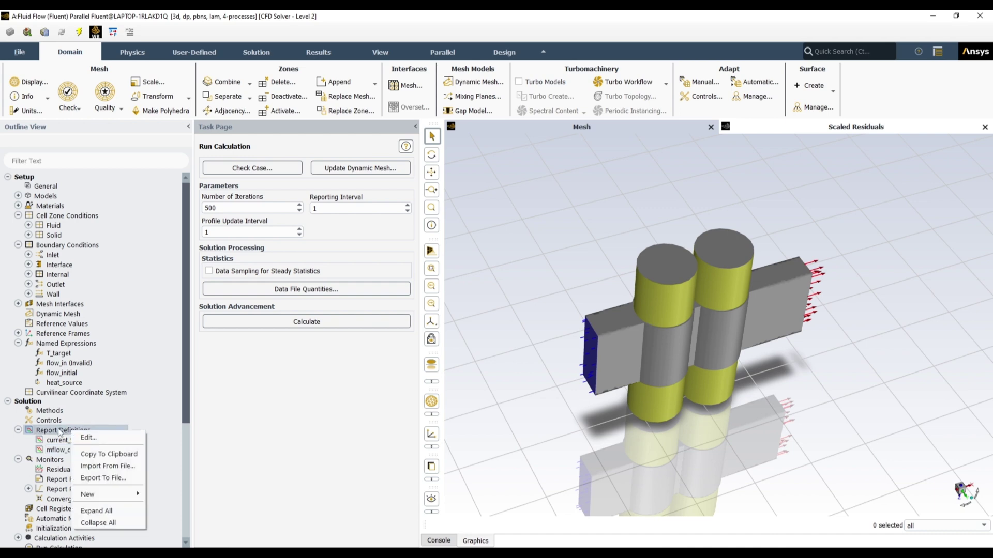
{"action": "mouse_move", "coordinate": [102, 494]}
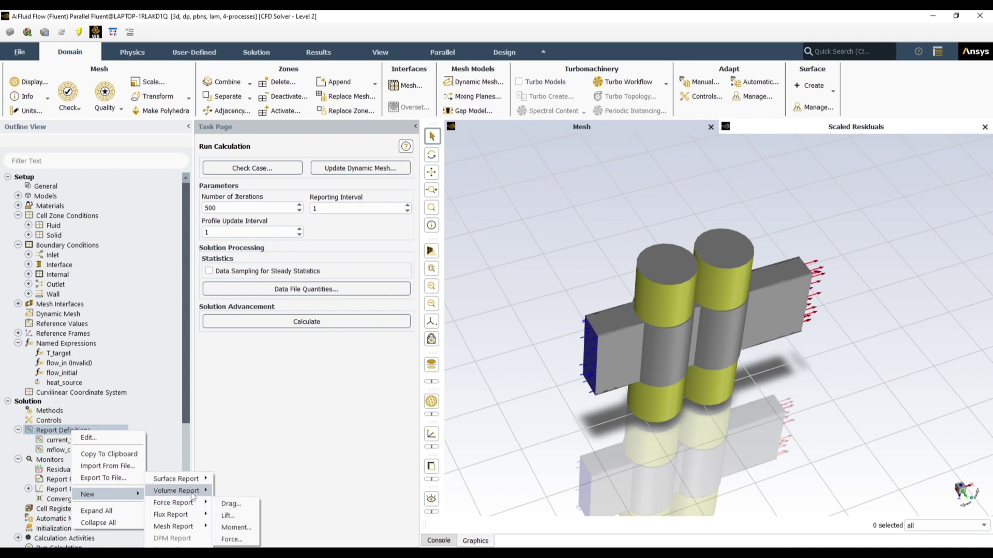
{"action": "mouse_move", "coordinate": [192, 496]}
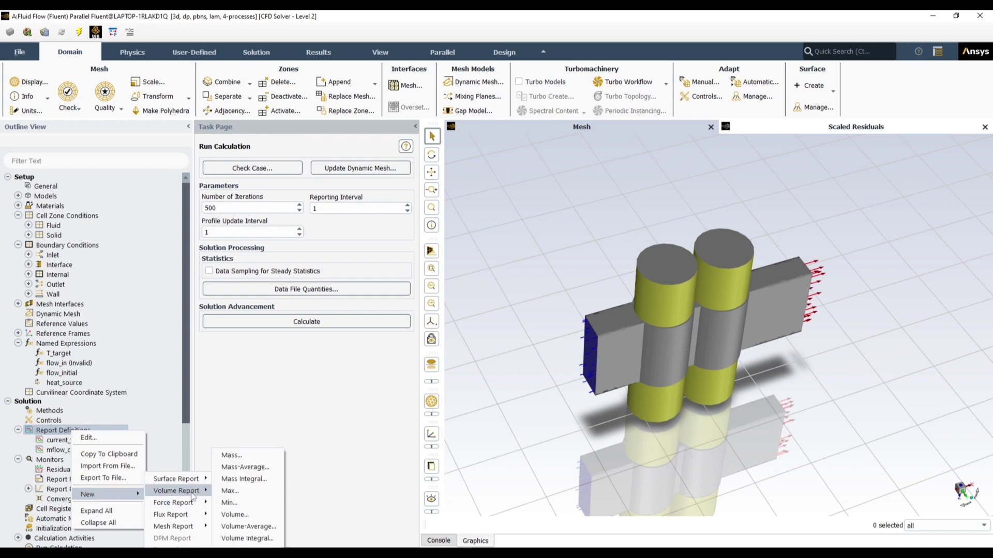
{"action": "left_click", "coordinate": [254, 539]}
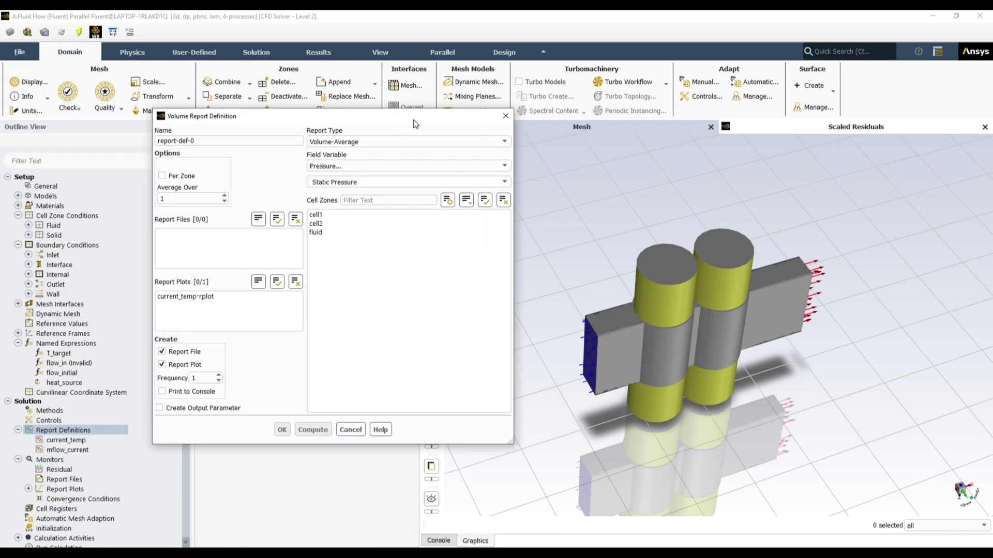
{"action": "left_click_drag", "start_coordinate": [414, 120], "coordinate": [570, 151]}
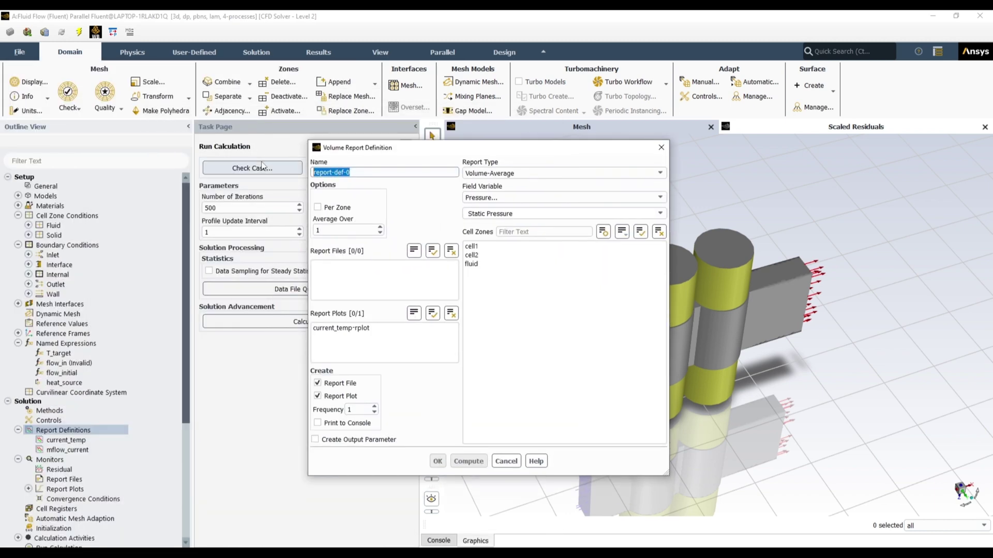
{"action": "left_click", "coordinate": [652, 178]}
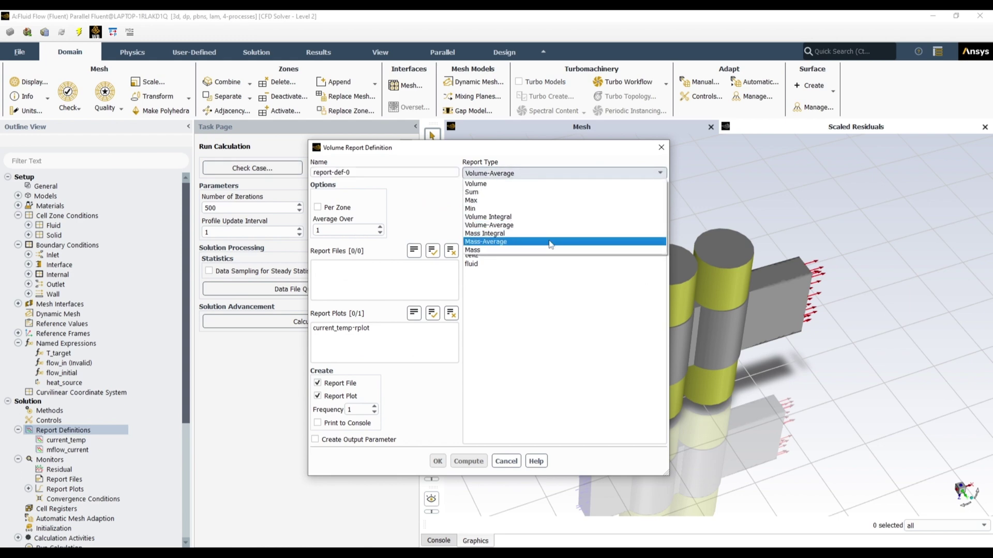
{"action": "left_click", "coordinate": [550, 224]}
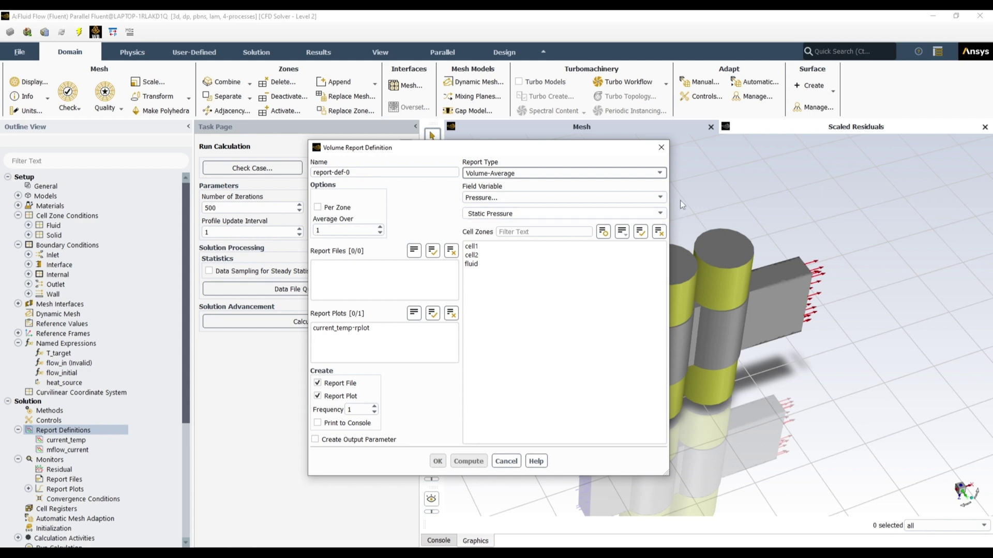
{"action": "left_click", "coordinate": [658, 197]}
{"action": "left_click", "coordinate": [553, 235]}
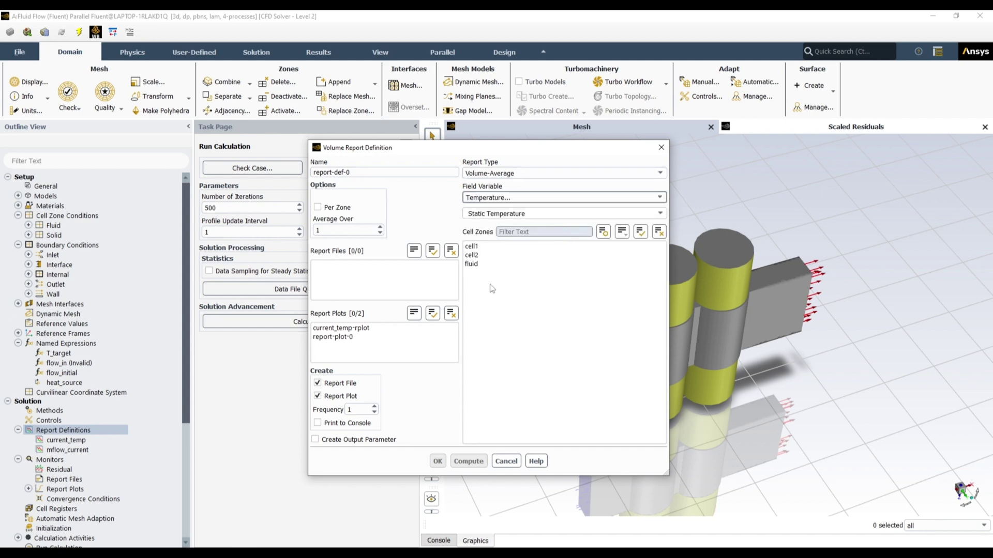
{"action": "left_click", "coordinate": [489, 256]}
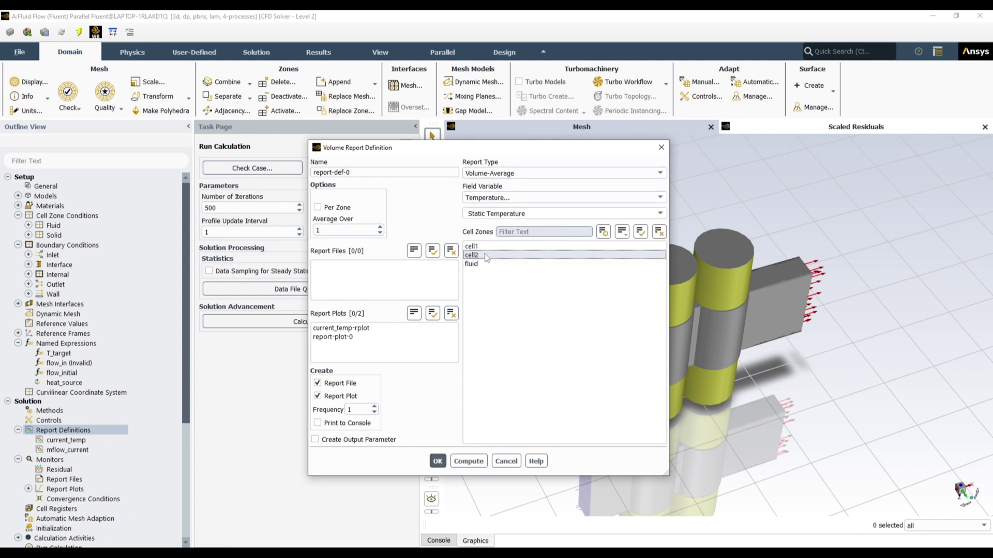
{"action": "left_click", "coordinate": [661, 148]}
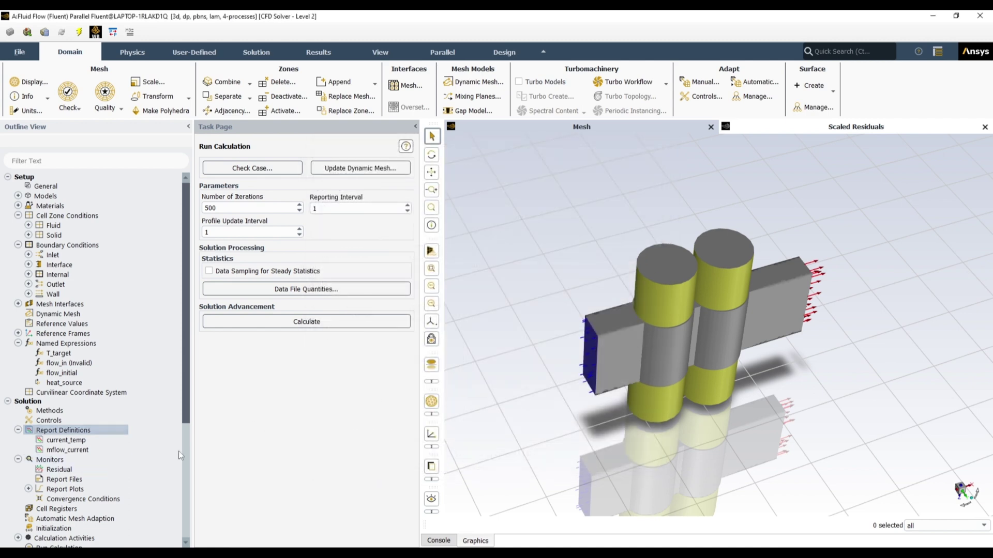
Reopen current_temp, reselect cell2 for its volume-average Total Temperature, and apply it.
{"action": "left_click", "coordinate": [69, 442]}
{"action": "double_click", "coordinate": [69, 442]}
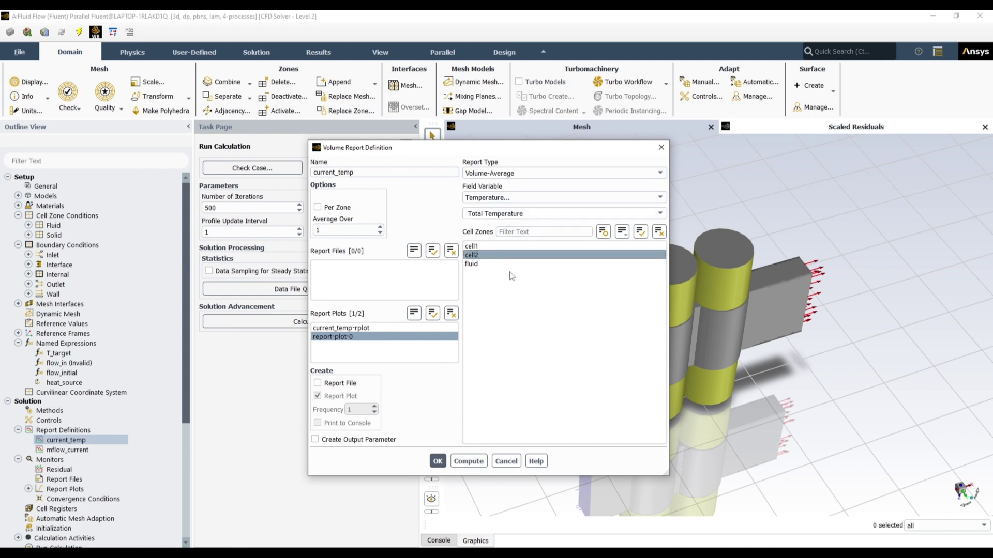
{"action": "left_click", "coordinate": [478, 256]}
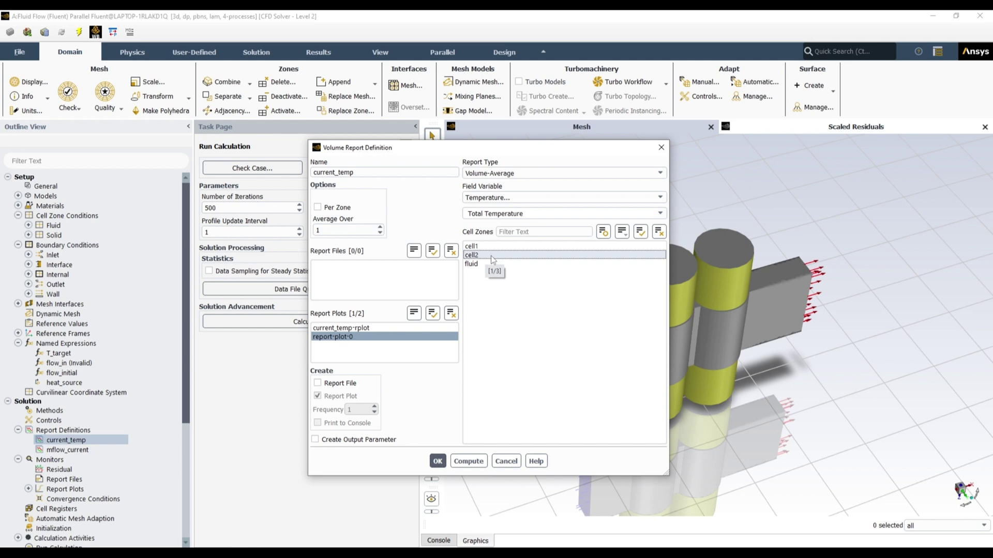
{"action": "left_click", "coordinate": [491, 255]}
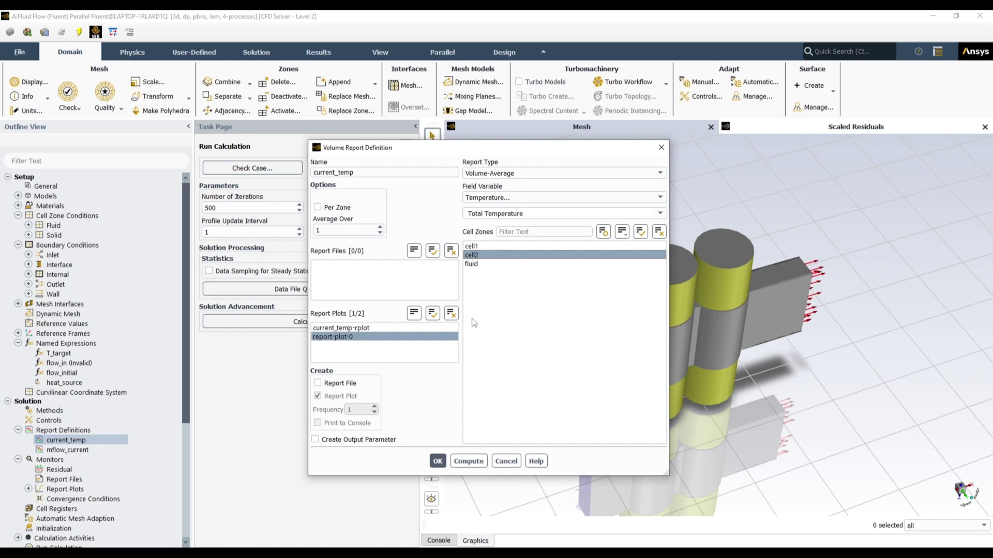
{"action": "left_click", "coordinate": [437, 461]}
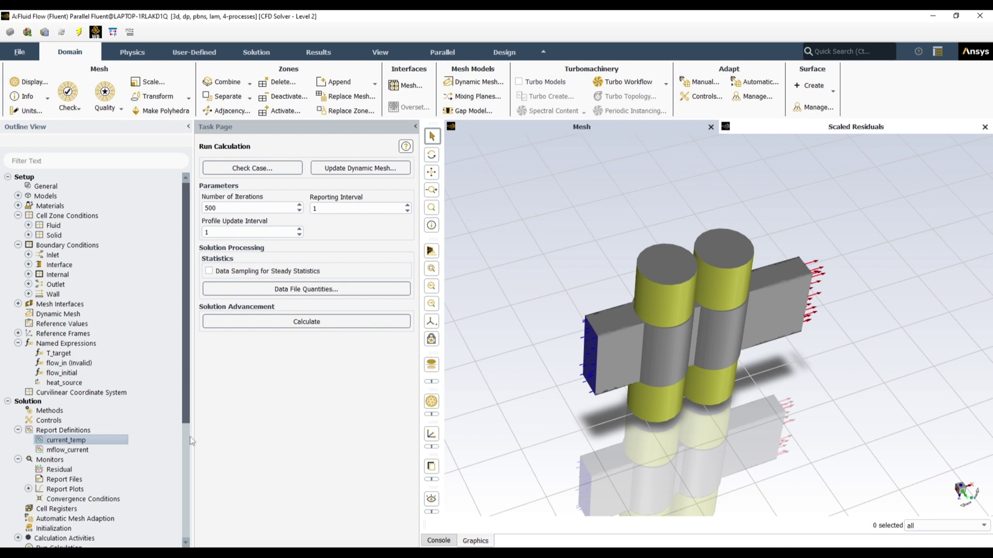
Create a new Mass Flow Rate flux report named current_flow.
{"action": "right_click", "coordinate": [87, 433]}
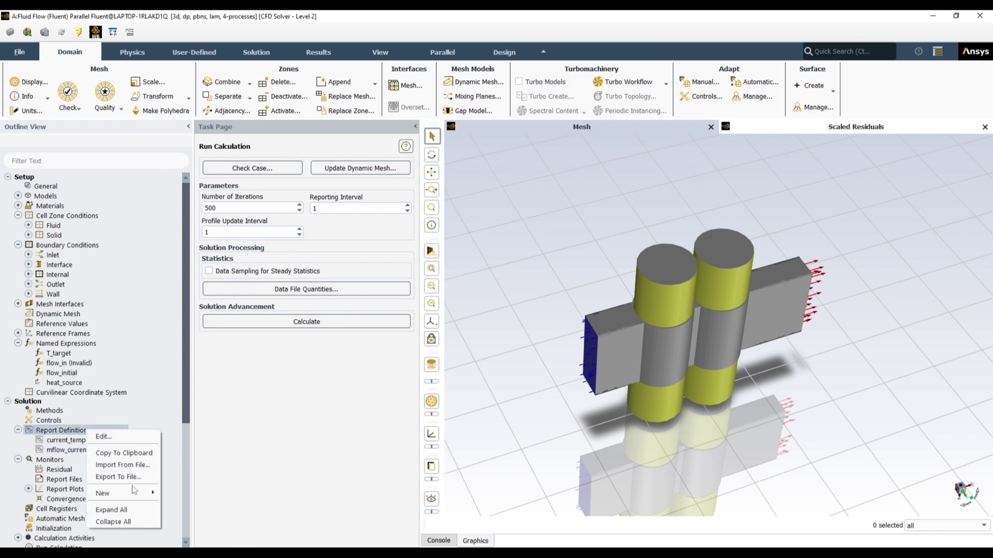
{"action": "mouse_move", "coordinate": [107, 497]}
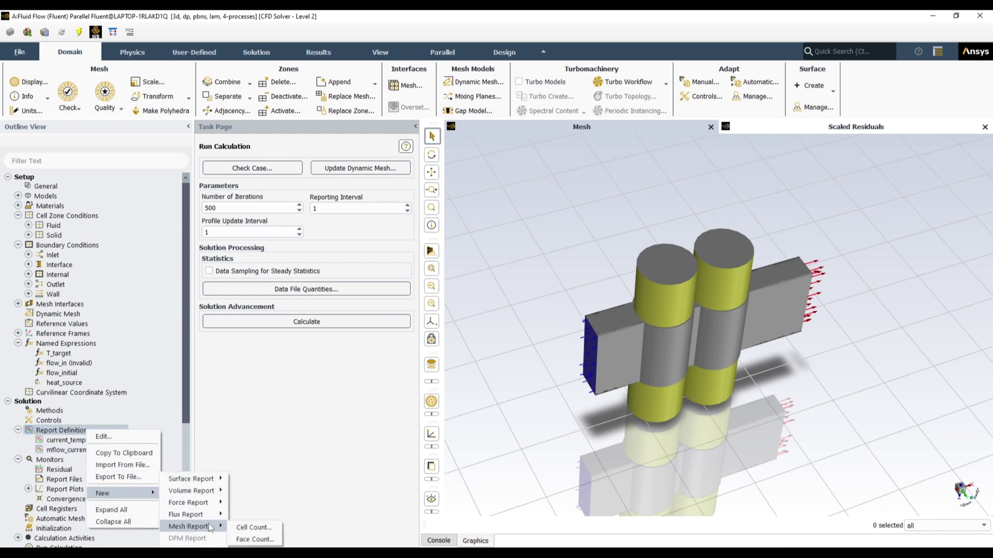
{"action": "mouse_move", "coordinate": [196, 515]}
{"action": "left_click", "coordinate": [298, 443]}
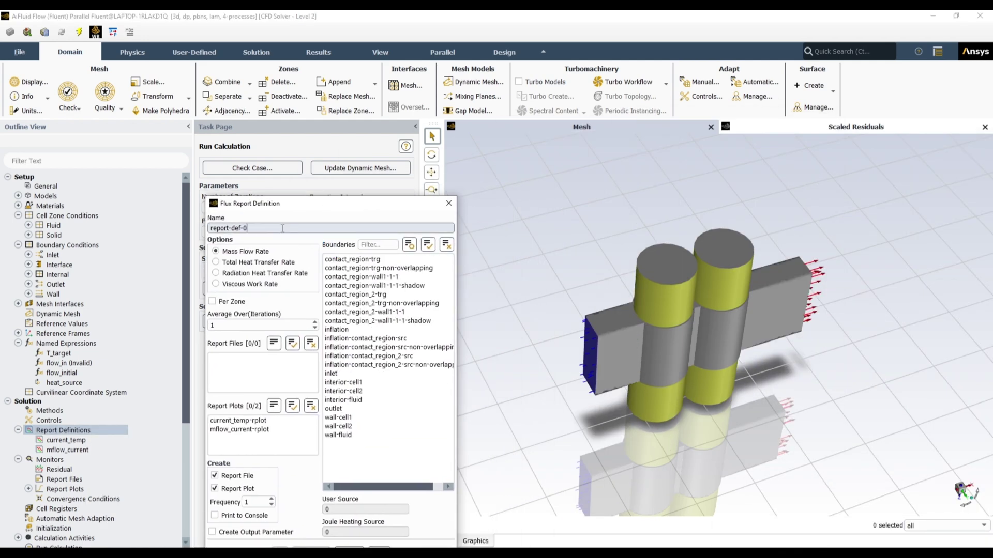
{"action": "triple_click", "coordinate": [282, 228]}
{"action": "type", "text": "current_fow"}
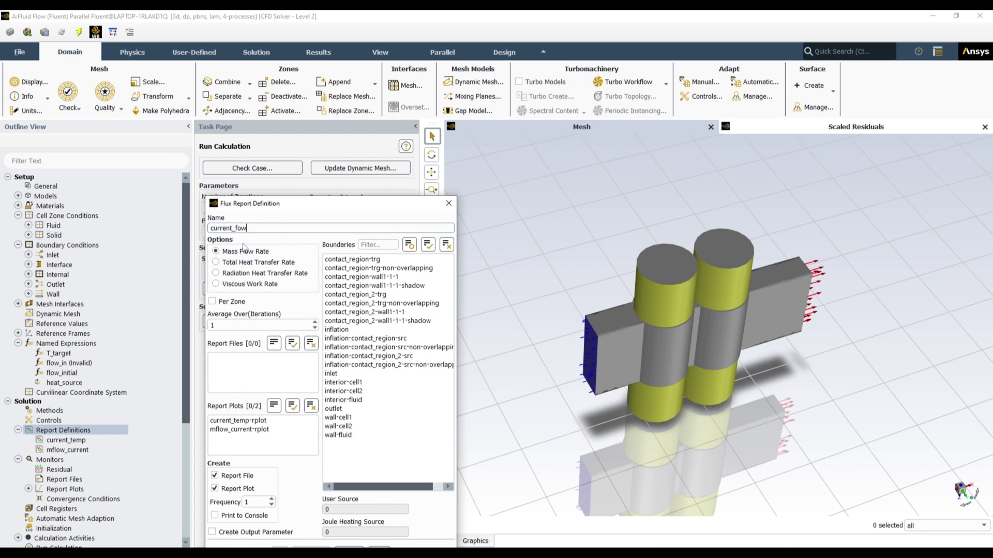
{"action": "key", "text": "BackSpace"}
{"action": "key", "text": "BackSpace"}
{"action": "type", "text": "low"}
Turn off Report File and Report Plot, select the outlet boundary, and save it.
{"action": "left_click", "coordinate": [214, 475]}
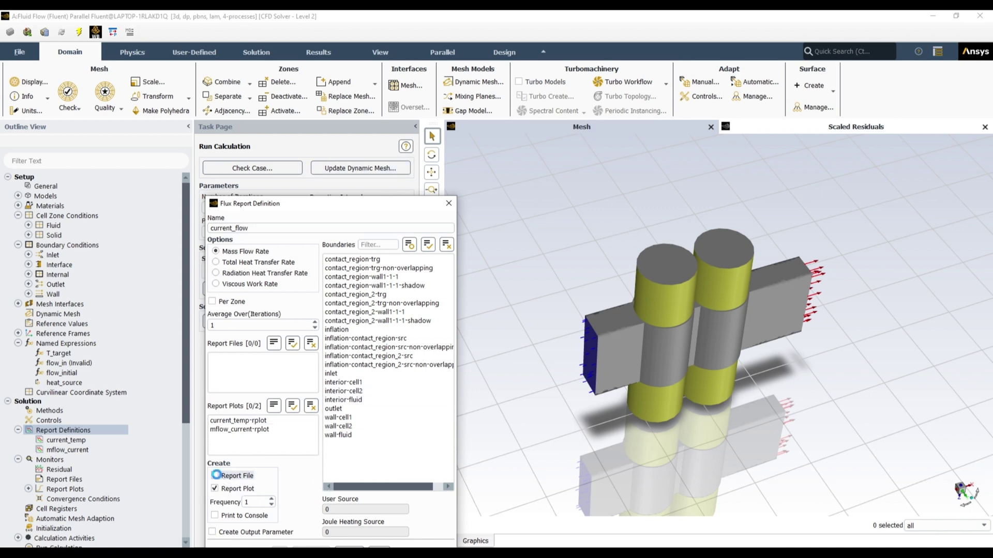
{"action": "left_click", "coordinate": [215, 489]}
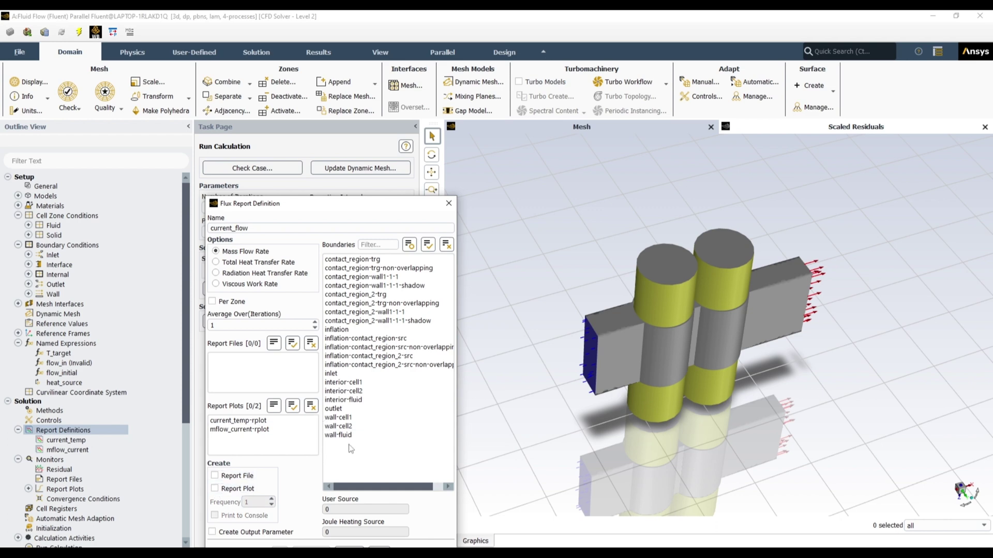
{"action": "left_click", "coordinate": [339, 410]}
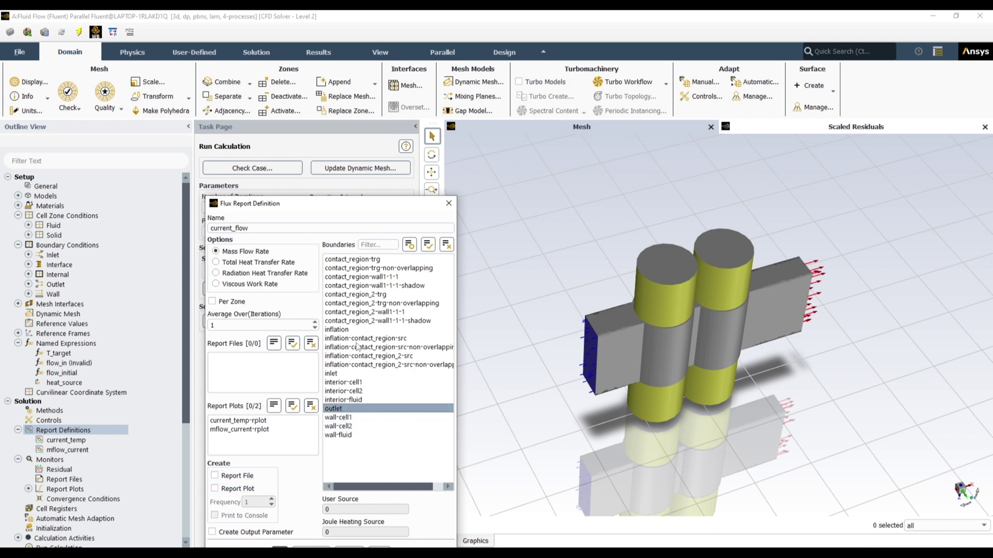
{"action": "left_click_drag", "start_coordinate": [403, 206], "coordinate": [407, 128]}
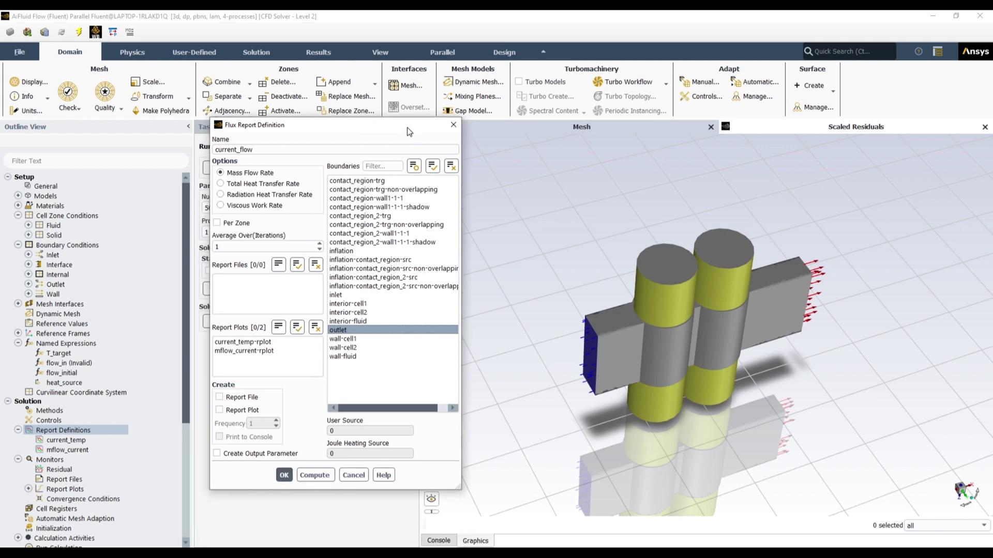
{"action": "left_click", "coordinate": [284, 475]}
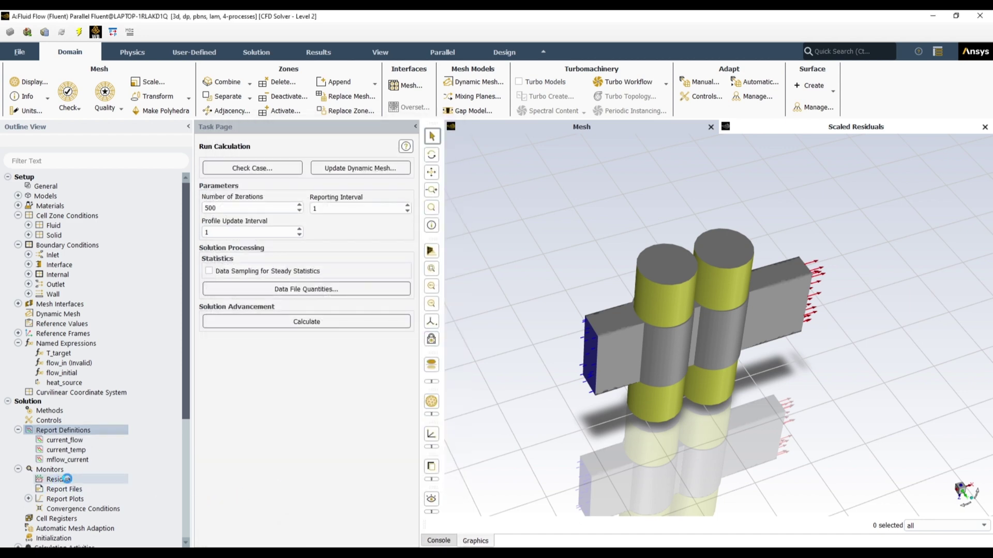
Check the mflow_current report settings for comparison, leaving them unchanged.
{"action": "left_click", "coordinate": [72, 440]}
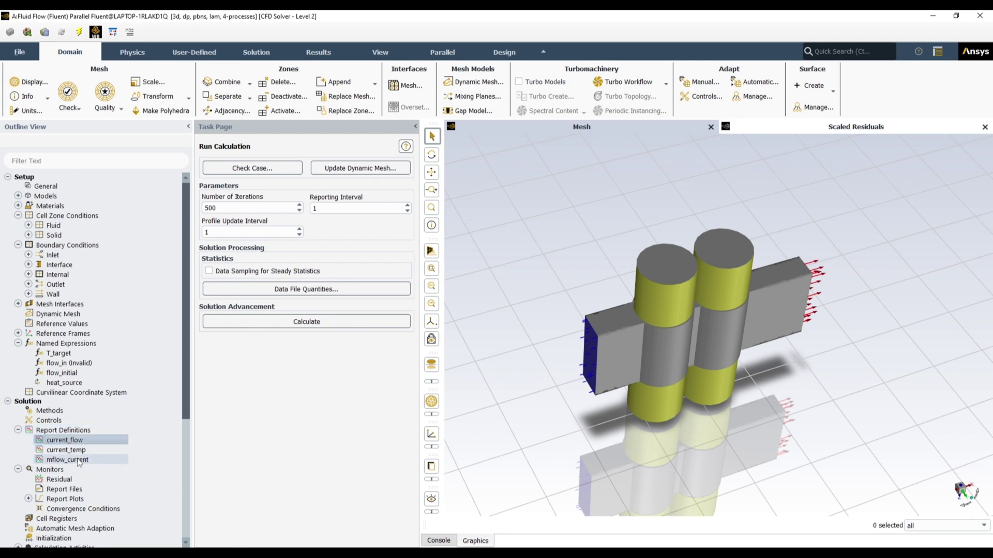
{"action": "left_click", "coordinate": [78, 460]}
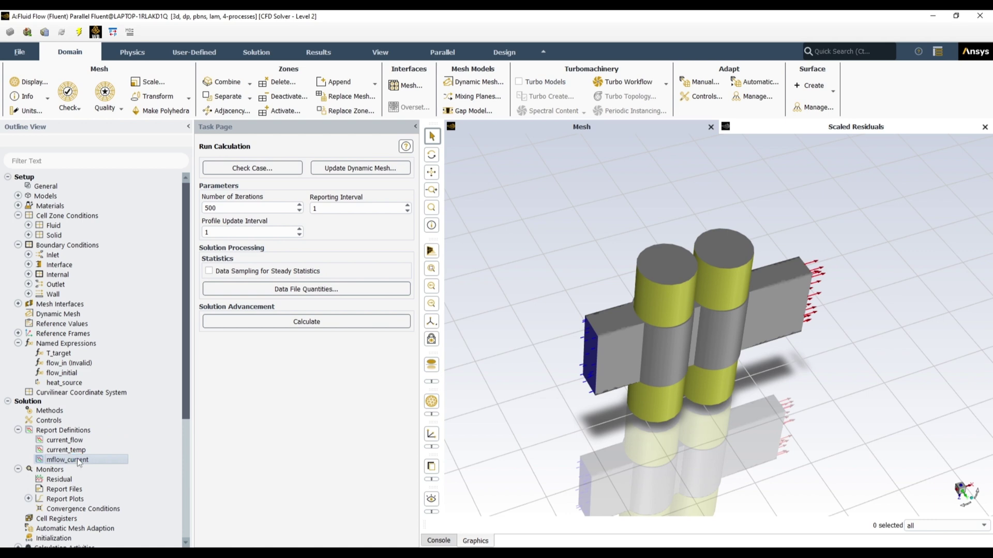
{"action": "double_click", "coordinate": [76, 458]}
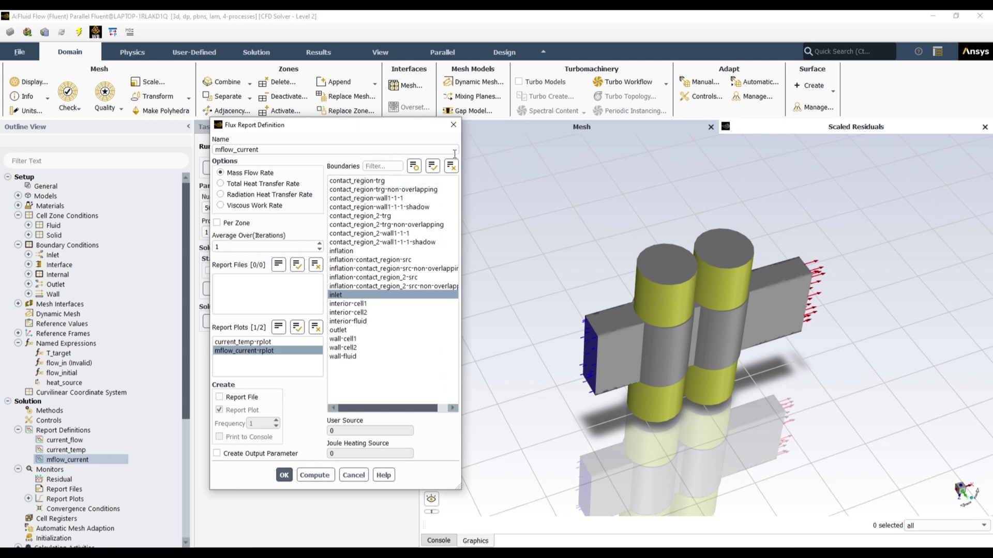
{"action": "left_click", "coordinate": [453, 125]}
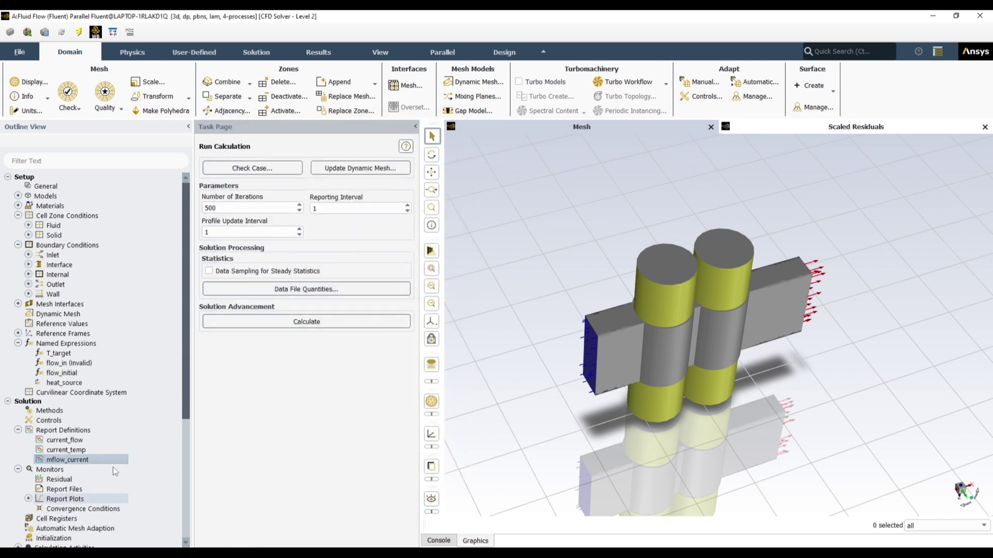
Edit current_flow to cover inlet and outlet, rename it net_flow, and enable Report Plot.
{"action": "left_click", "coordinate": [88, 439]}
{"action": "double_click", "coordinate": [88, 440]}
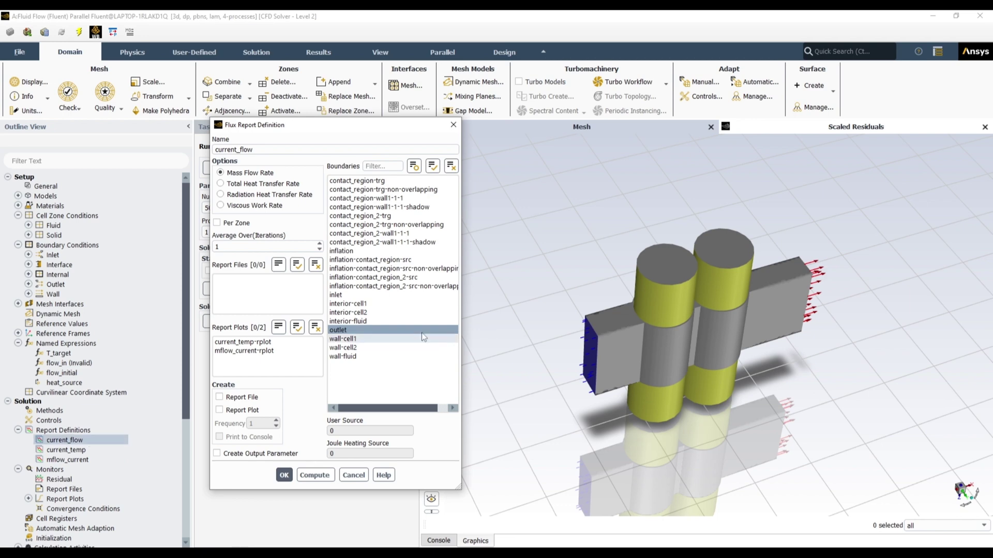
{"action": "left_click", "coordinate": [374, 296]}
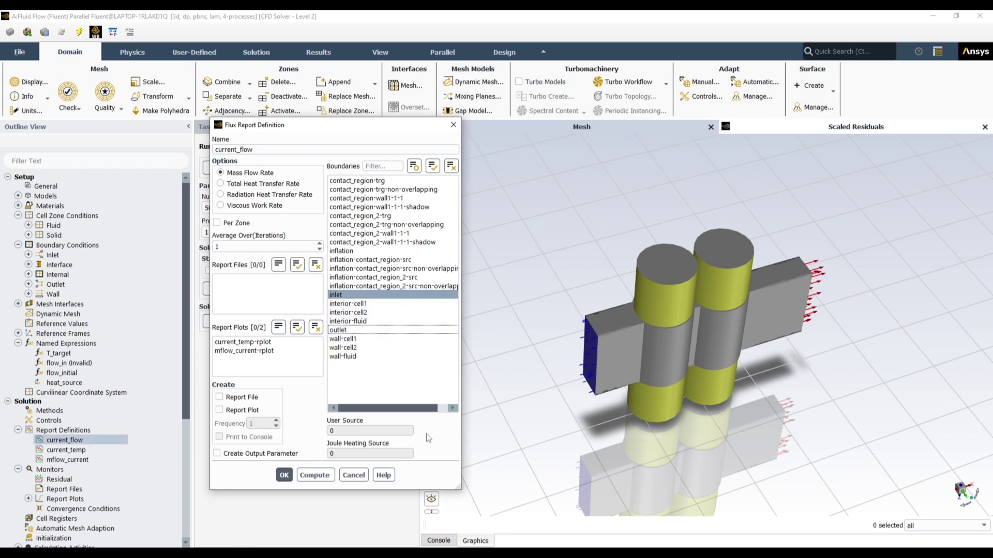
{"action": "left_click", "coordinate": [408, 330], "text": "ctrl"}
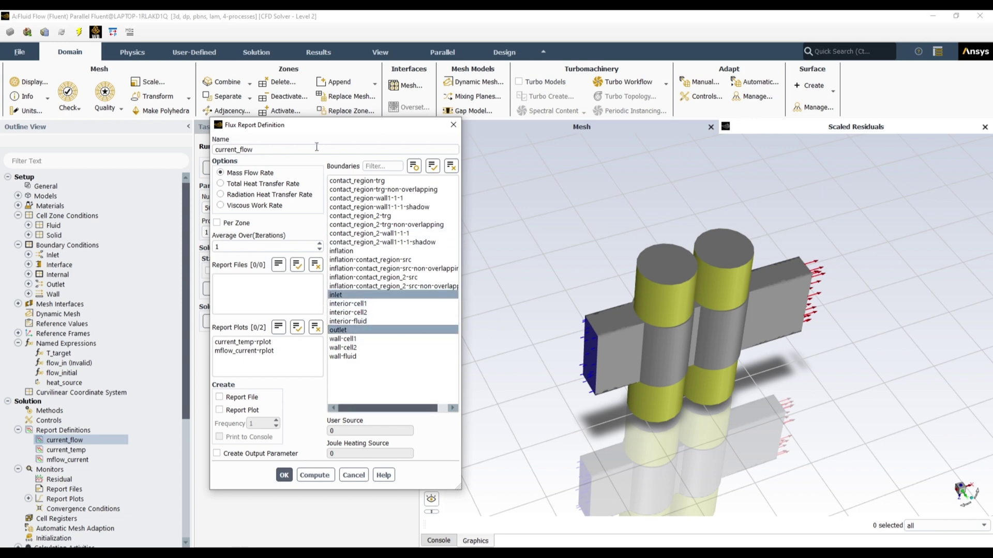
{"action": "left_click", "coordinate": [315, 148]}
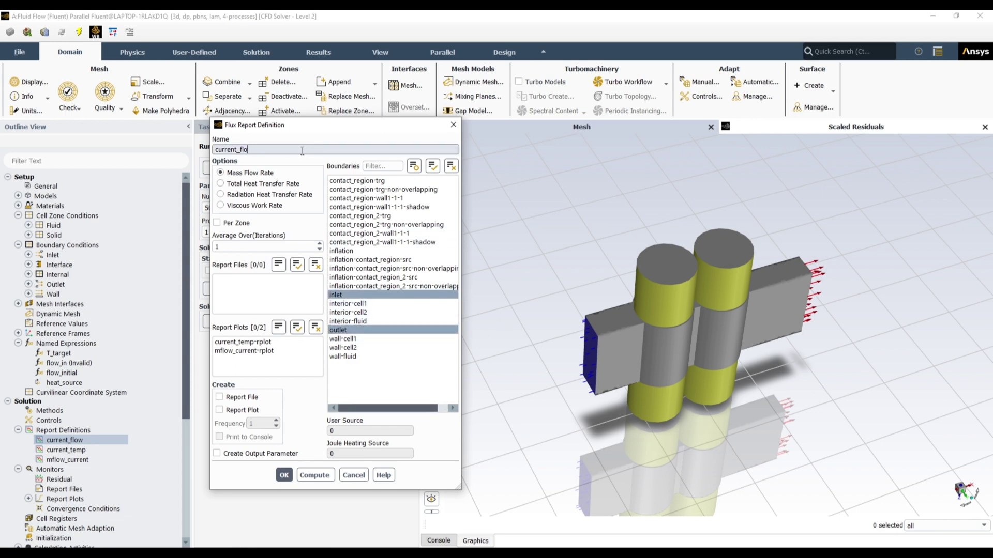
{"action": "key", "text": "BackSpace"}
{"action": "key", "text": "BackSpace"}
{"action": "key", "text": "BackSpace"}
{"action": "key", "text": "BackSpace"}
{"action": "key", "text": "BackSpace"}
{"action": "key", "text": "BackSpace"}
{"action": "key", "text": "BackSpace"}
{"action": "key", "text": "BackSpace"}
{"action": "key", "text": "BackSpace"}
{"action": "key", "text": "BackSpace"}
{"action": "key", "text": "BackSpace"}
{"action": "type", "text": "net_flow"}
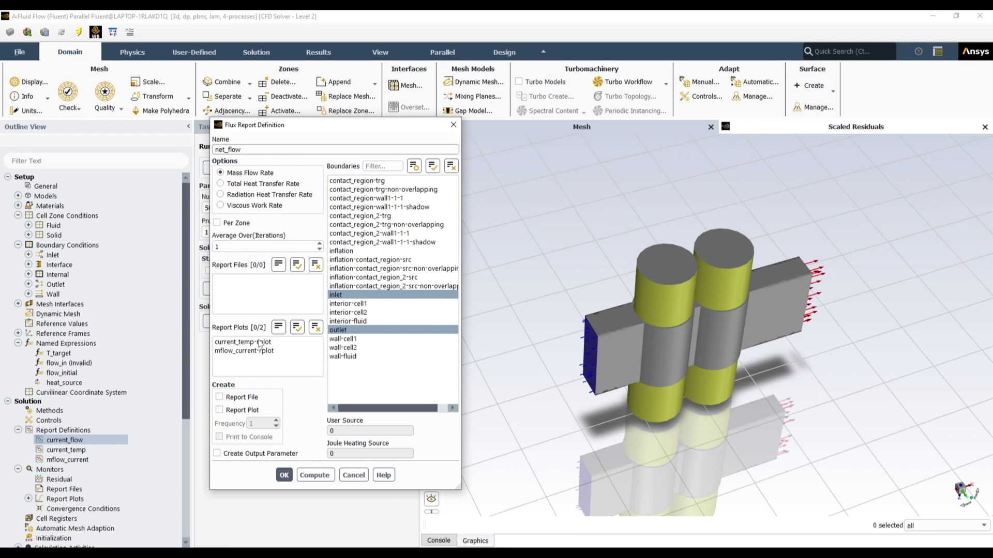
{"action": "left_click", "coordinate": [220, 411]}
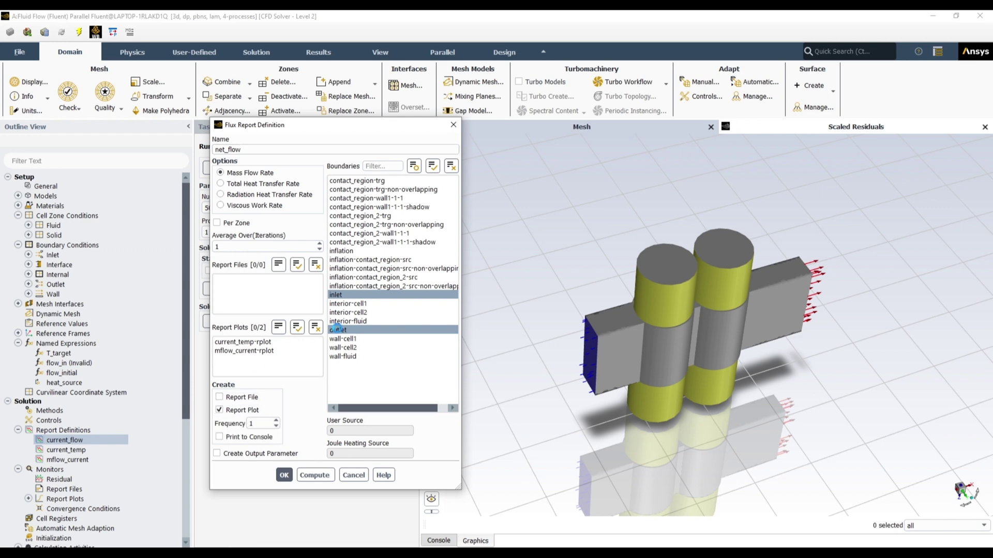
{"action": "left_click", "coordinate": [284, 476]}
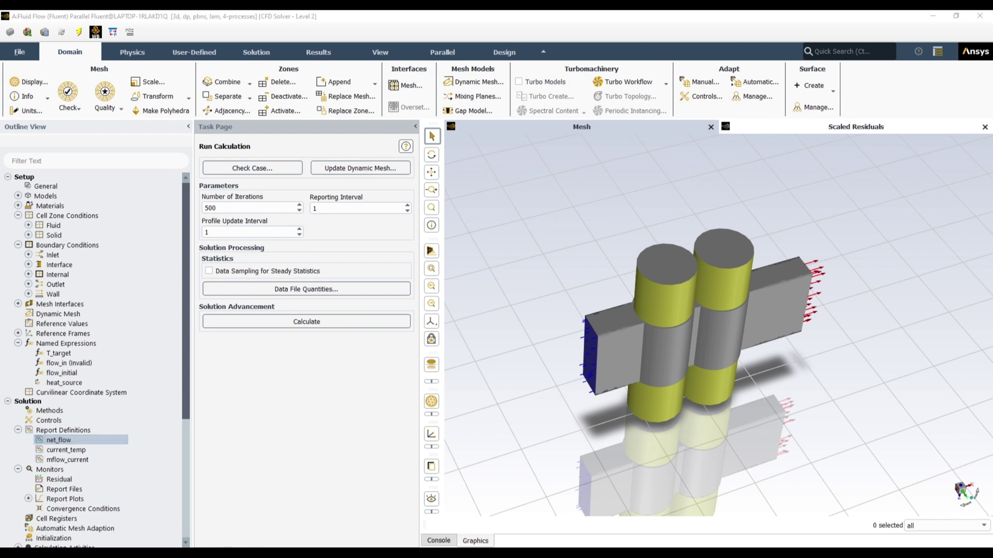
On slide 3 of Expressions.pptx, add an empty bullet below the IF(iter <10, flow_initial, mflow_modified) line.
{"action": "key", "text": "alt+Tab"}
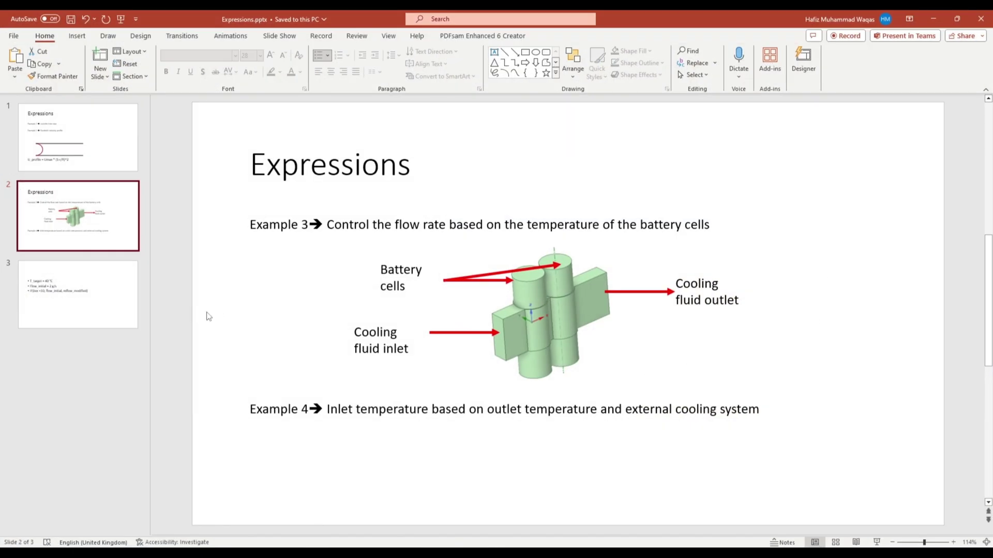
{"action": "scroll", "coordinate": [208, 316], "scroll_direction": "down", "scroll_amount": 1}
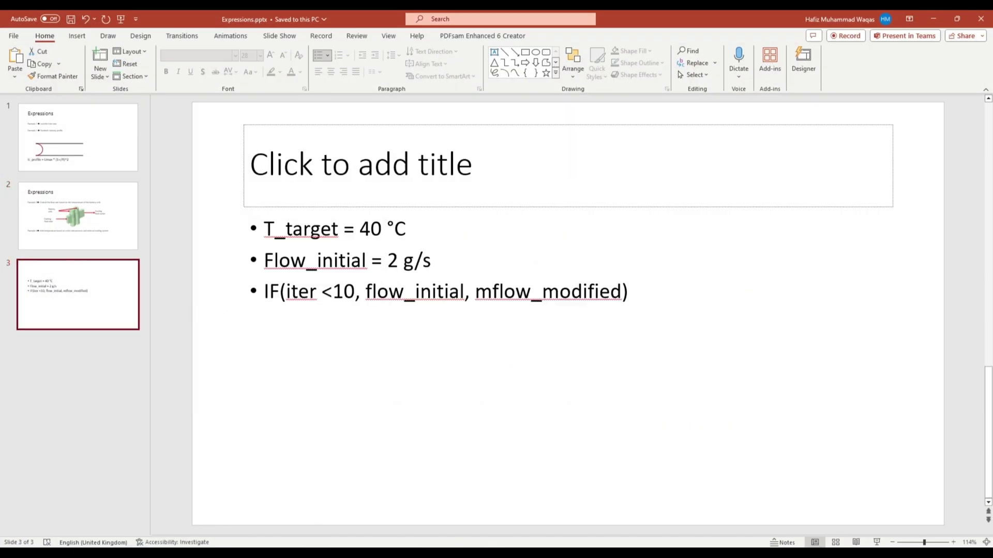
{"action": "left_click", "coordinate": [630, 294]}
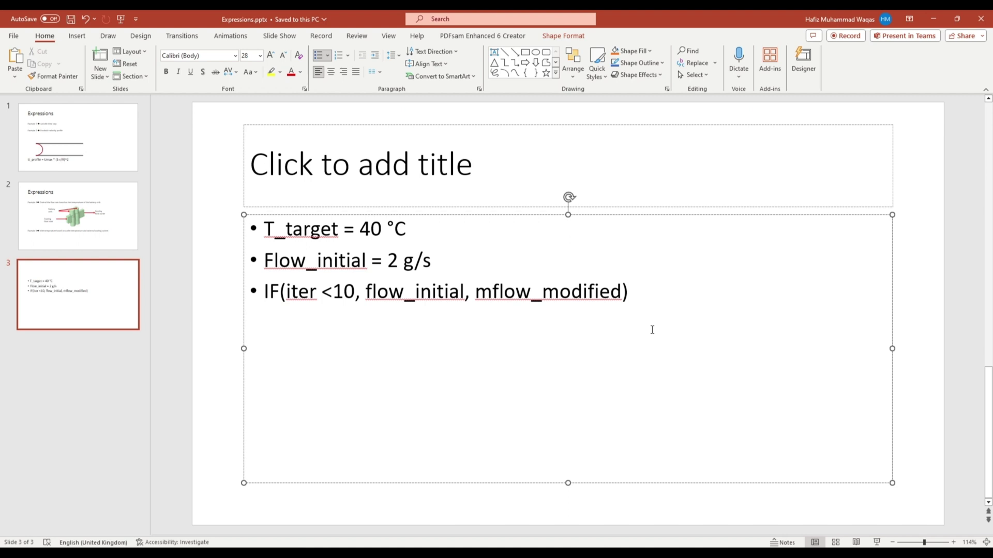
{"action": "key", "text": "Return"}
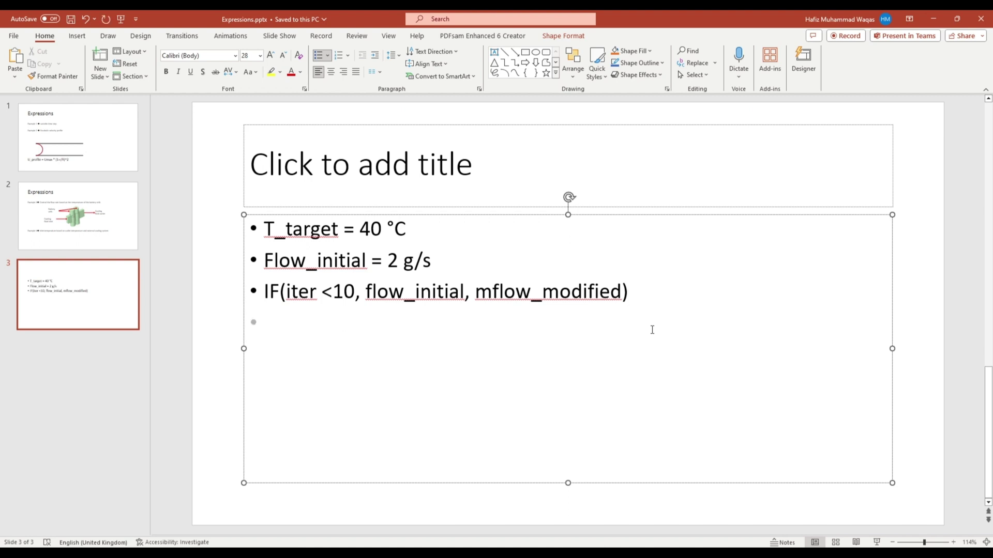